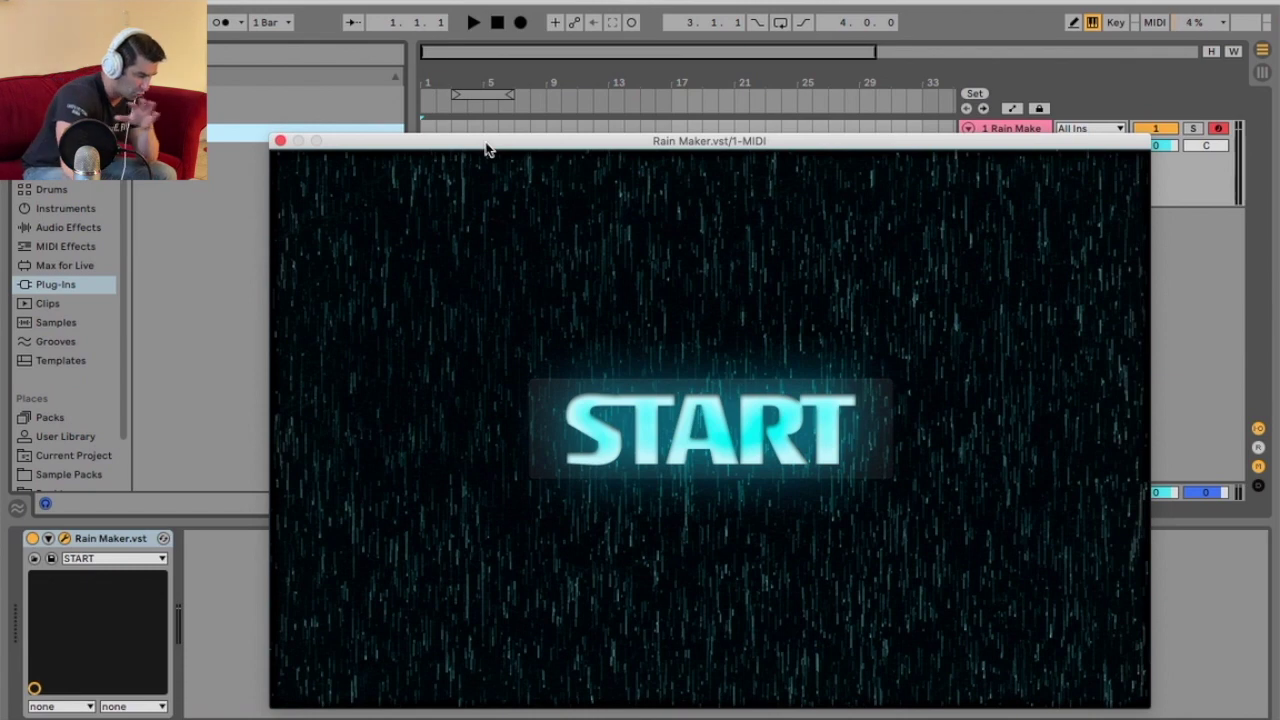
# Start the Rain Maker interface and audition Digital Thunder, Rain 1 and Rain 2 one at a time, switching each off again.
pyautogui.click(707, 433)
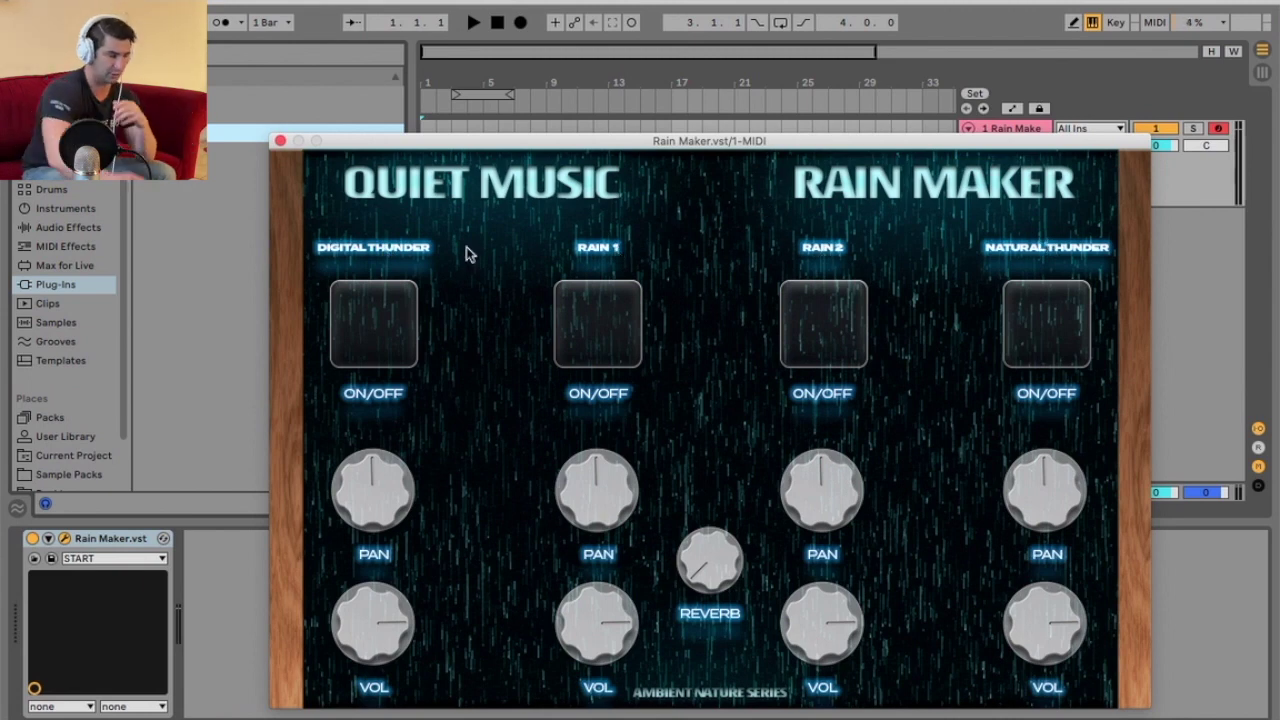
pyautogui.click(400, 331)
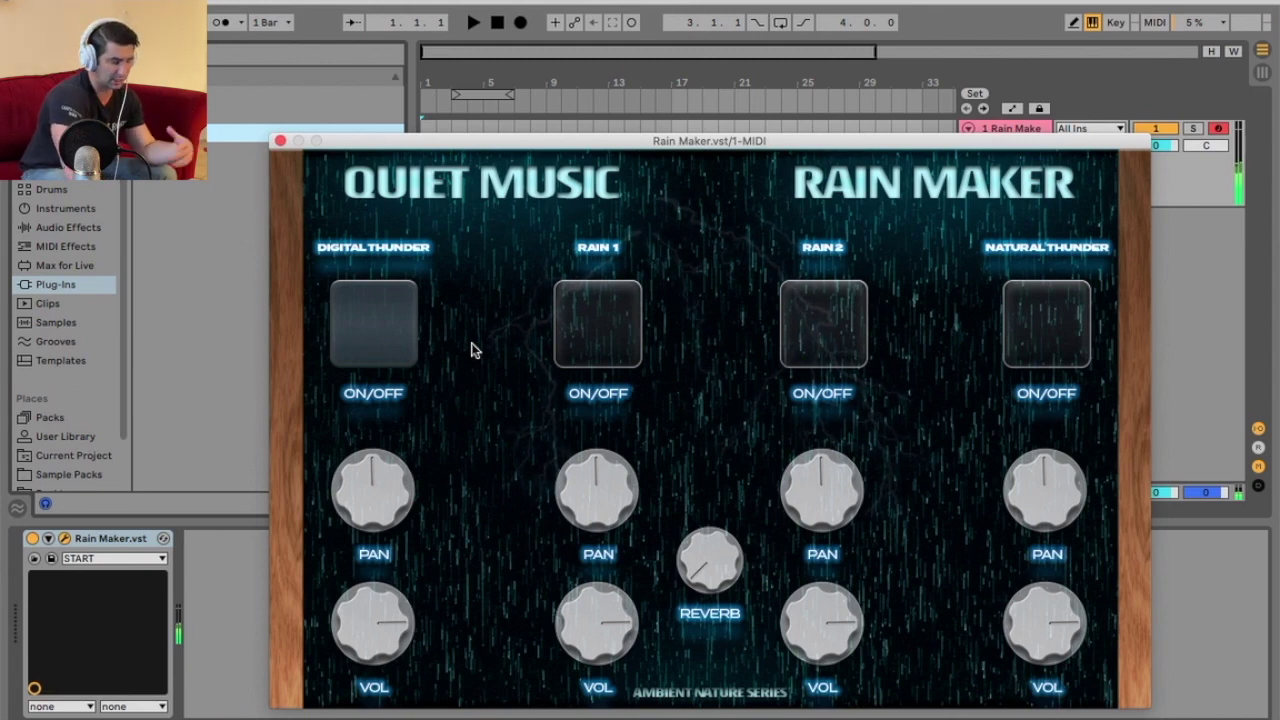
pyautogui.click(387, 333)
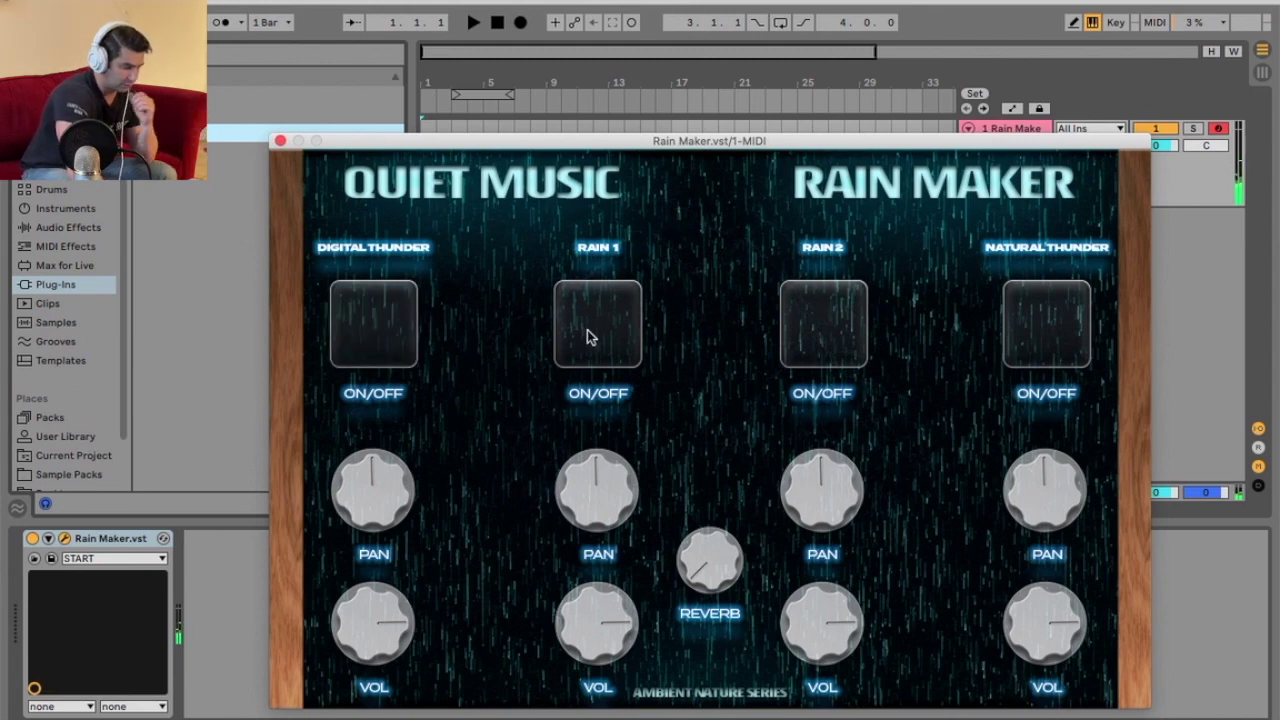
pyautogui.click(590, 333)
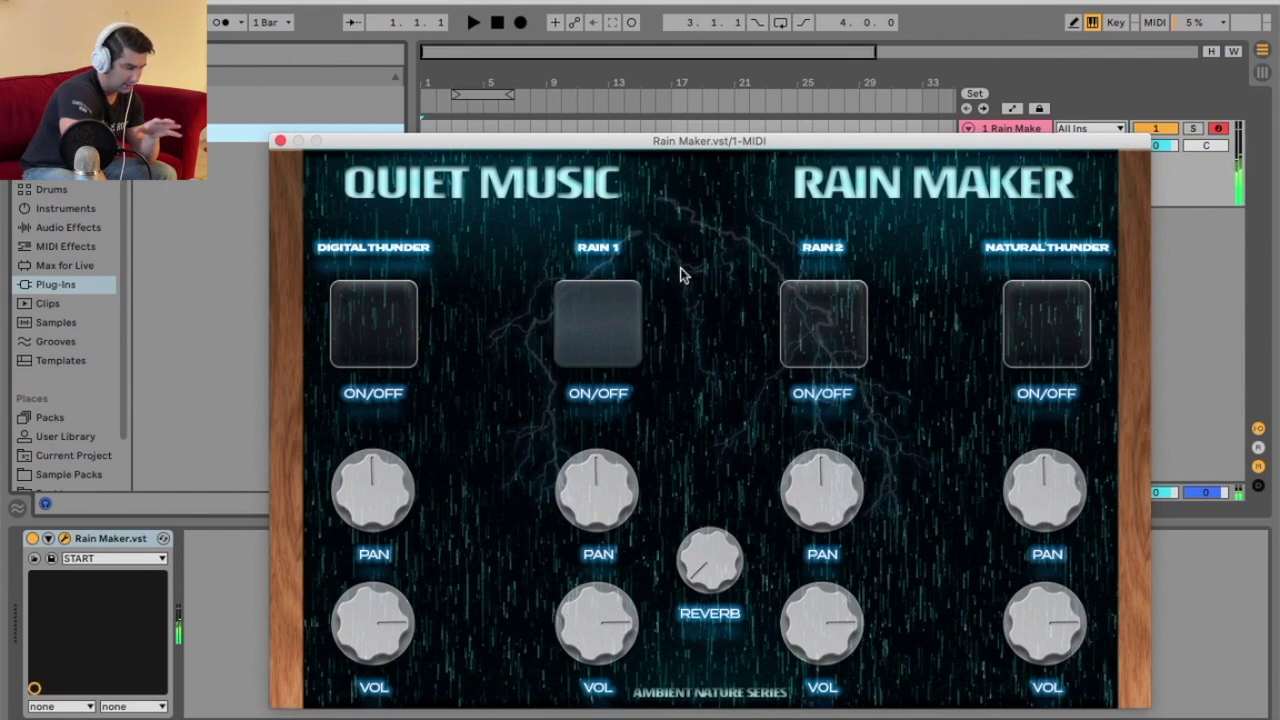
pyautogui.click(623, 329)
pyautogui.click(810, 330)
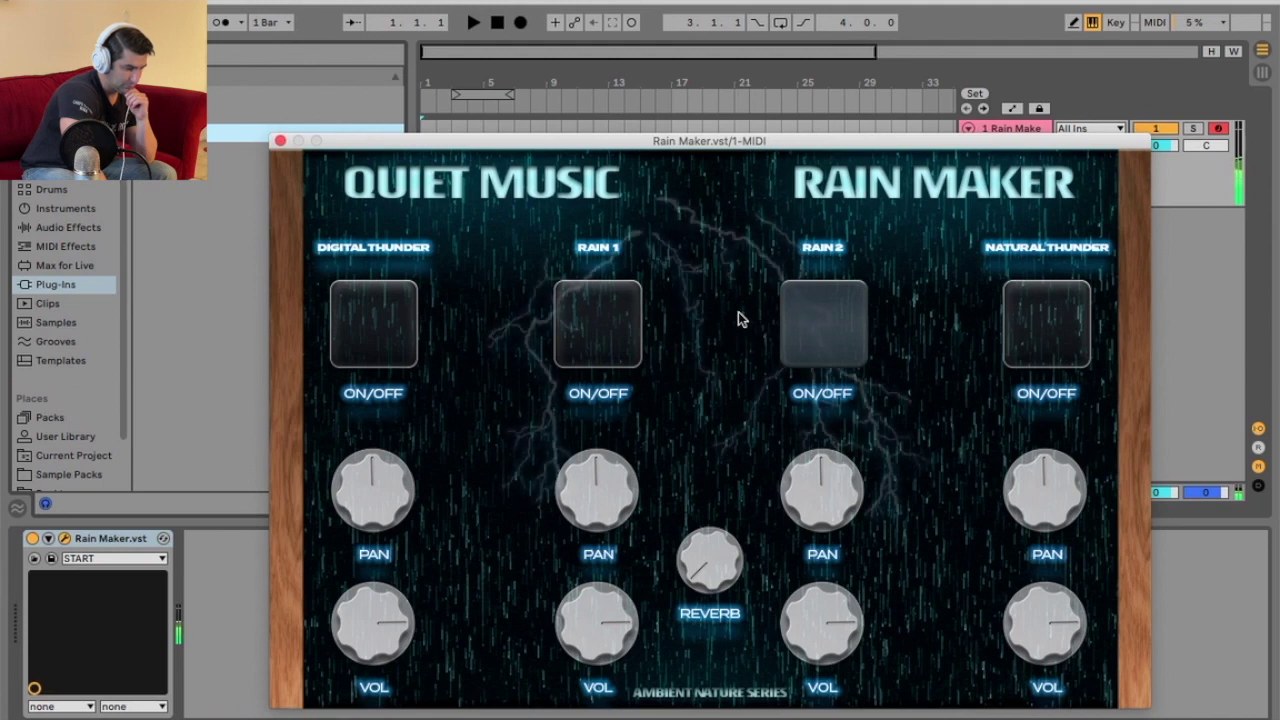
pyautogui.click(827, 323)
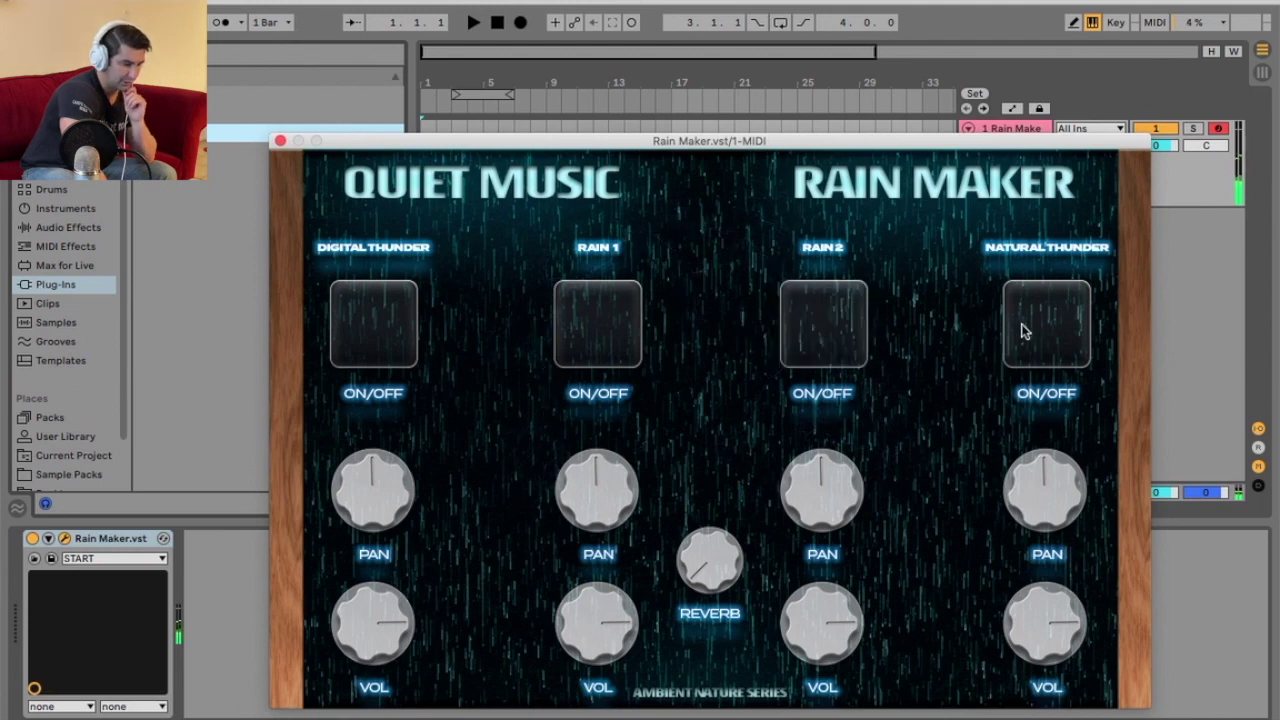
# Switch on Natural Thunder, Rain 2, Rain 1 and Digital Thunder so all four sounds play together.
pyautogui.click(1025, 330)
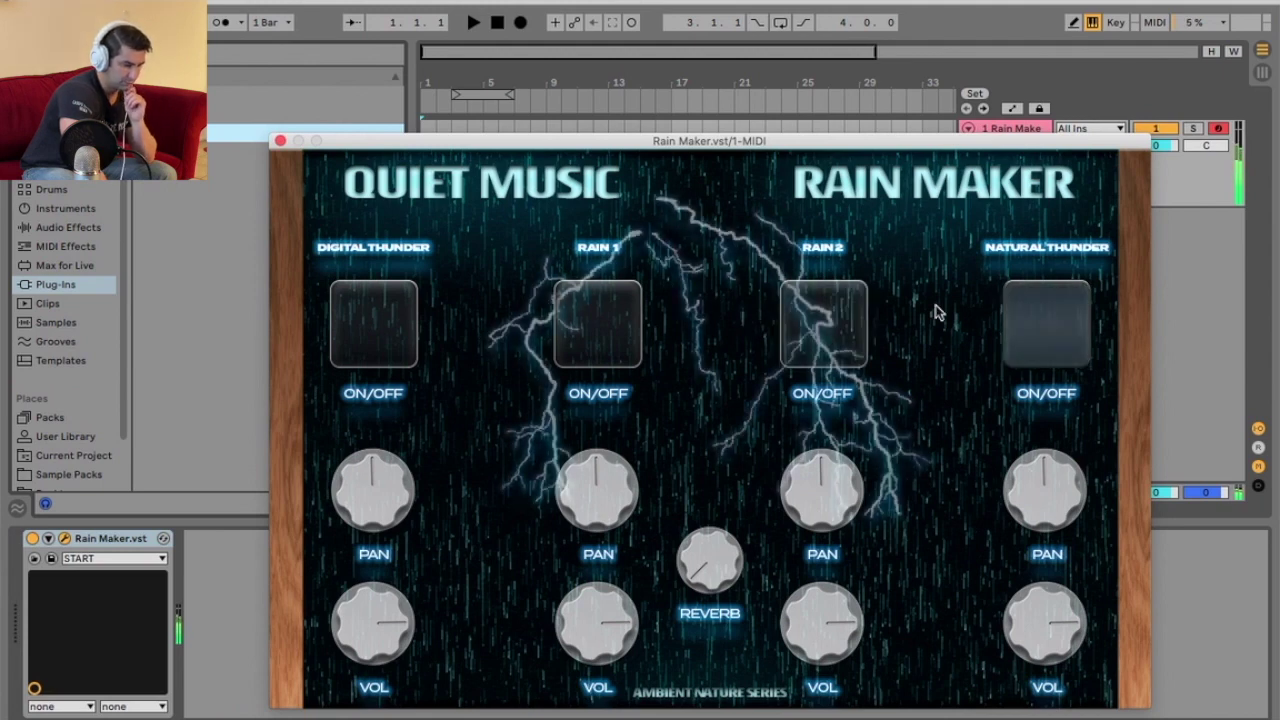
pyautogui.click(830, 318)
pyautogui.click(635, 322)
pyautogui.click(351, 323)
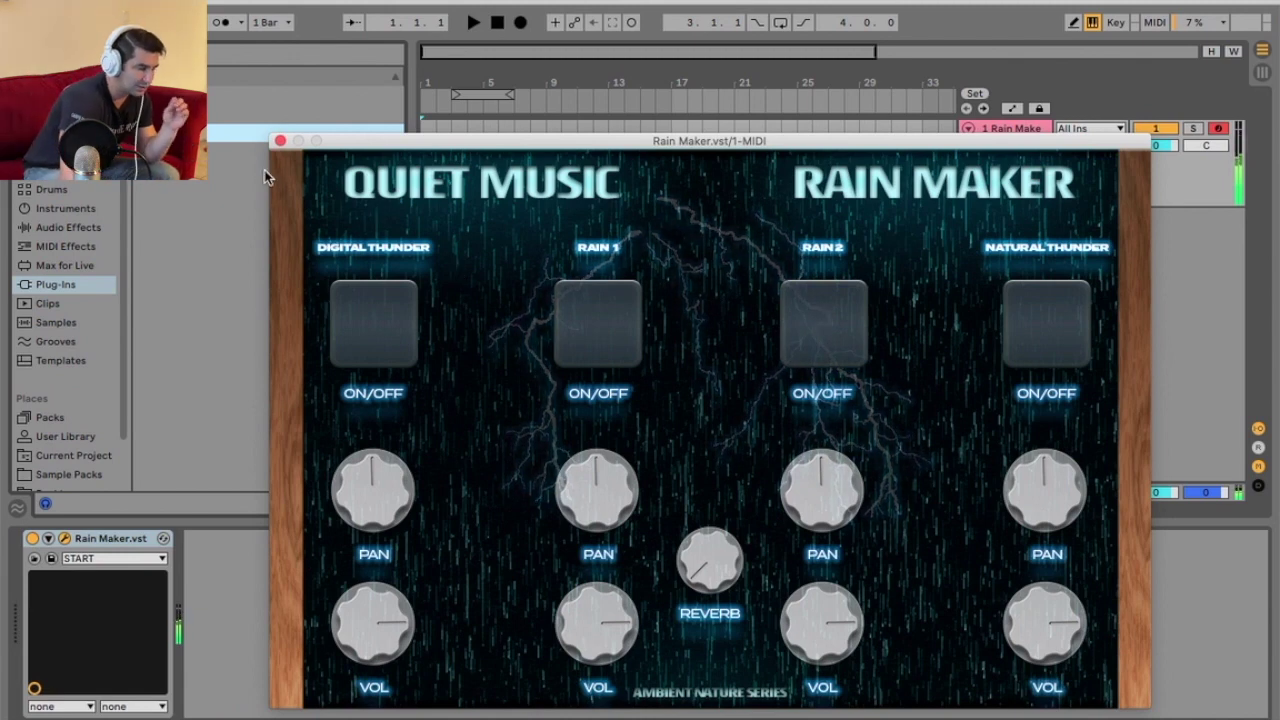
# Close the Rain Maker window, play the arrangement from bar 17, and stop playback with the position back at bar 1.
pyautogui.click(280, 141)
pyautogui.click(712, 150)
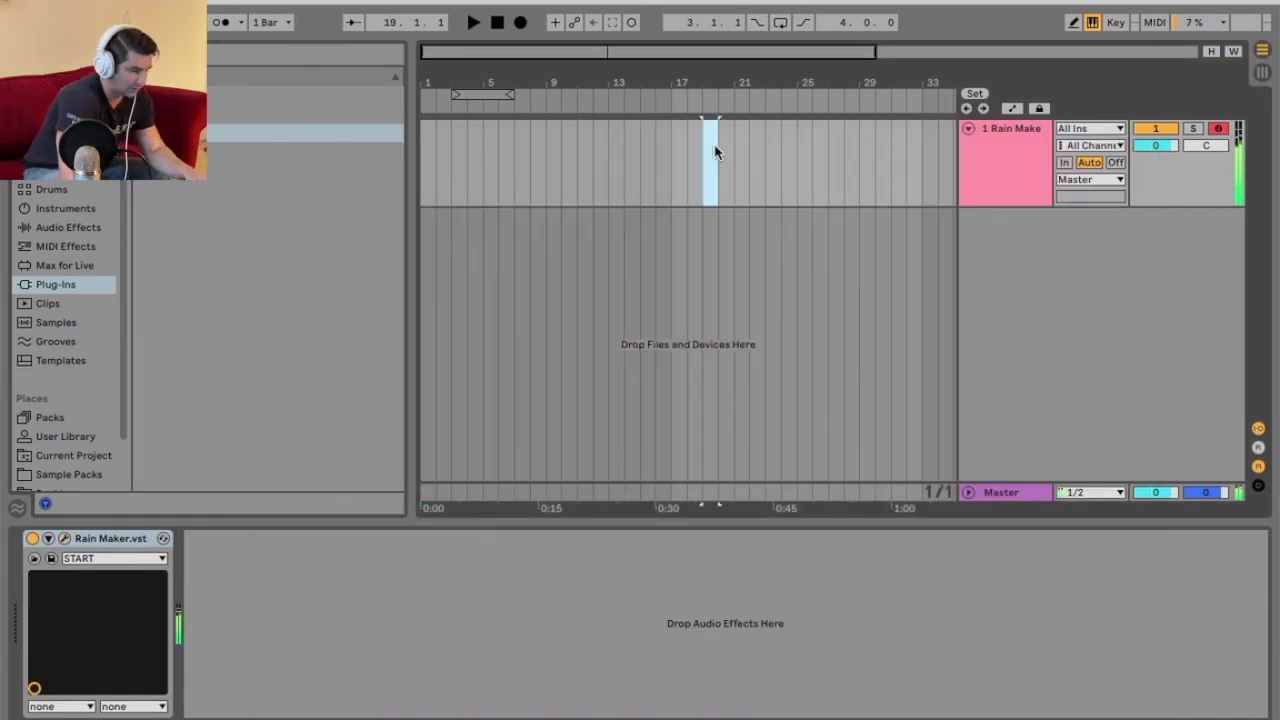
pyautogui.click(666, 147)
pyautogui.press('space')
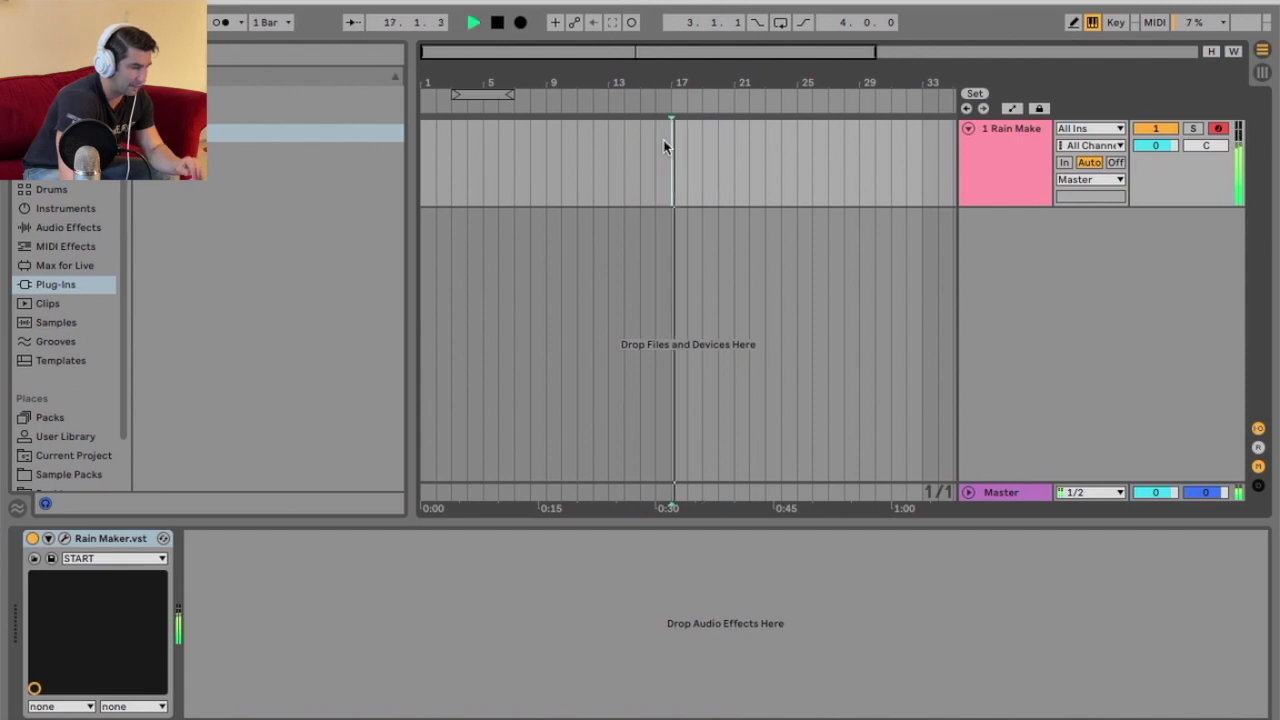
pyautogui.doubleClick(497, 22)
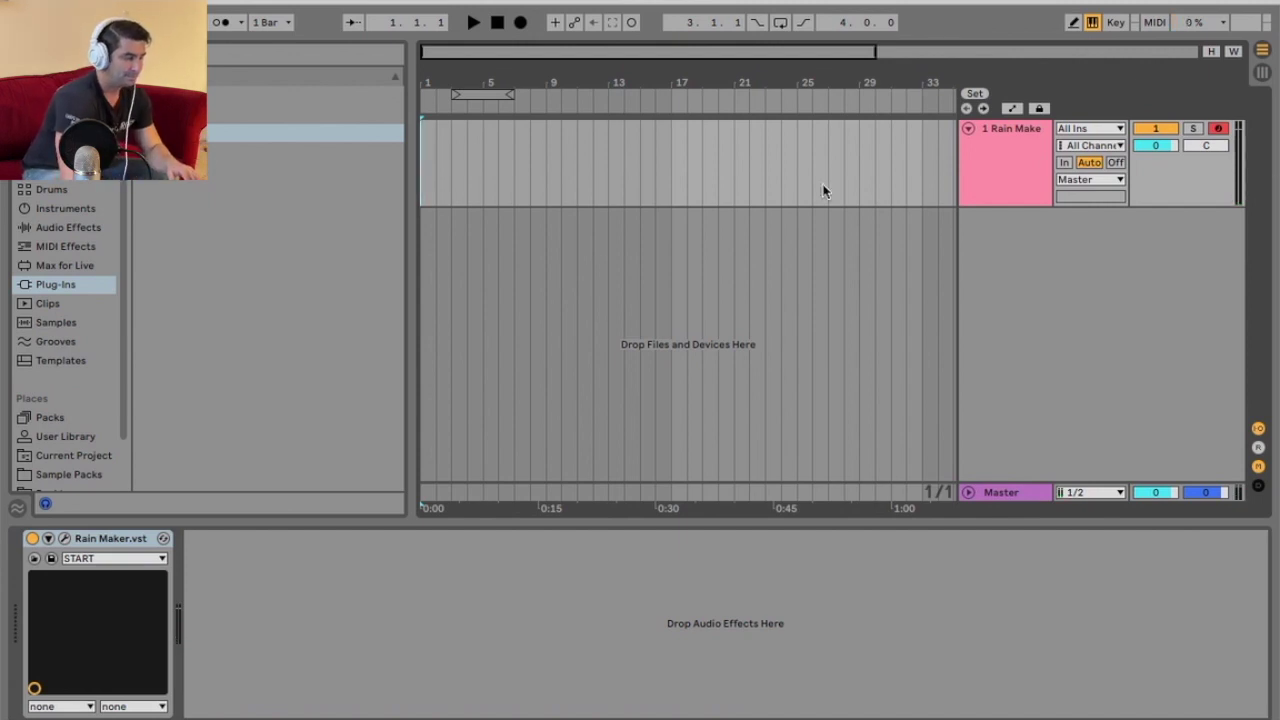
# Play the arrangement from bar 1, switch on all four sounds in the reopened Rain Maker window, and stop playback.
pyautogui.press('space')
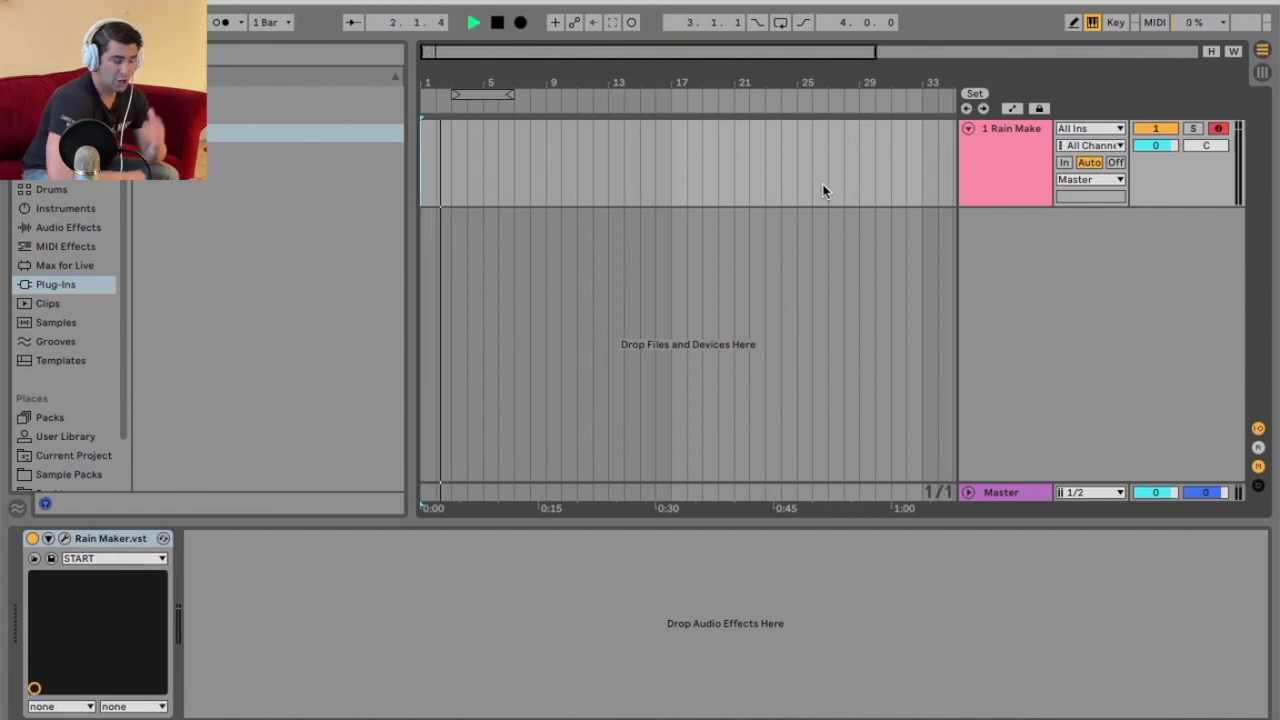
pyautogui.click(994, 172)
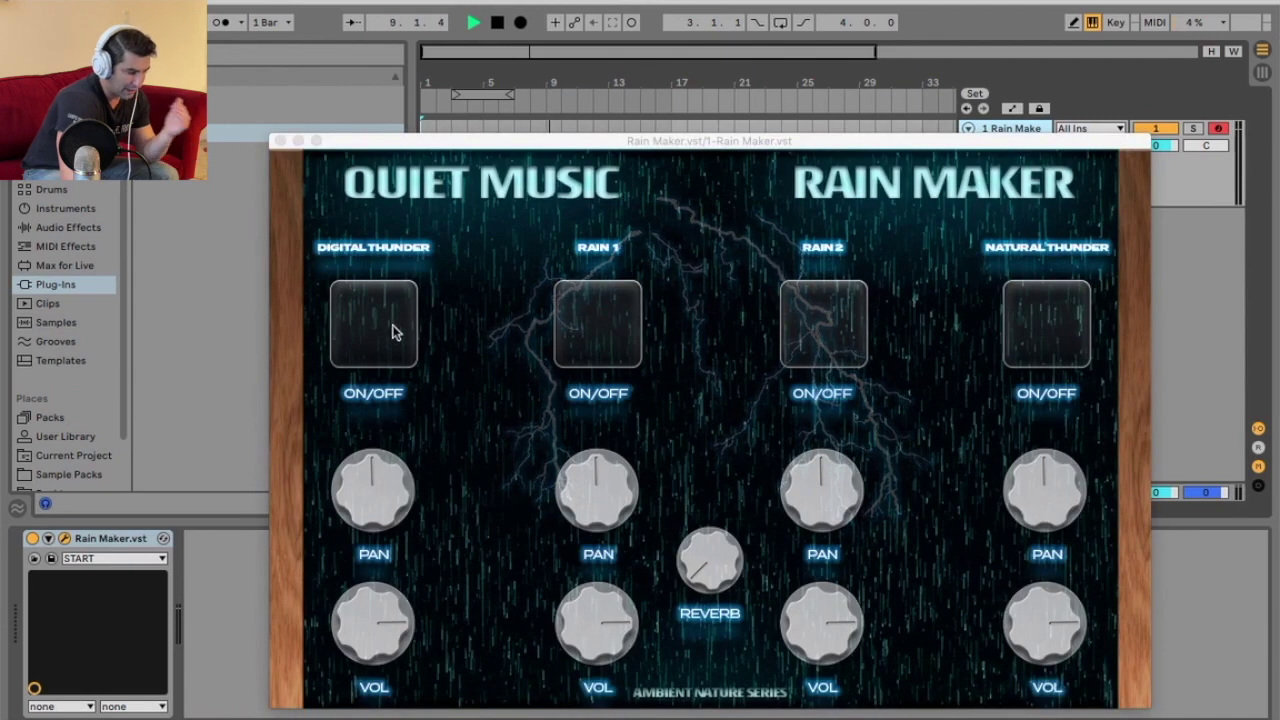
pyautogui.click(394, 326)
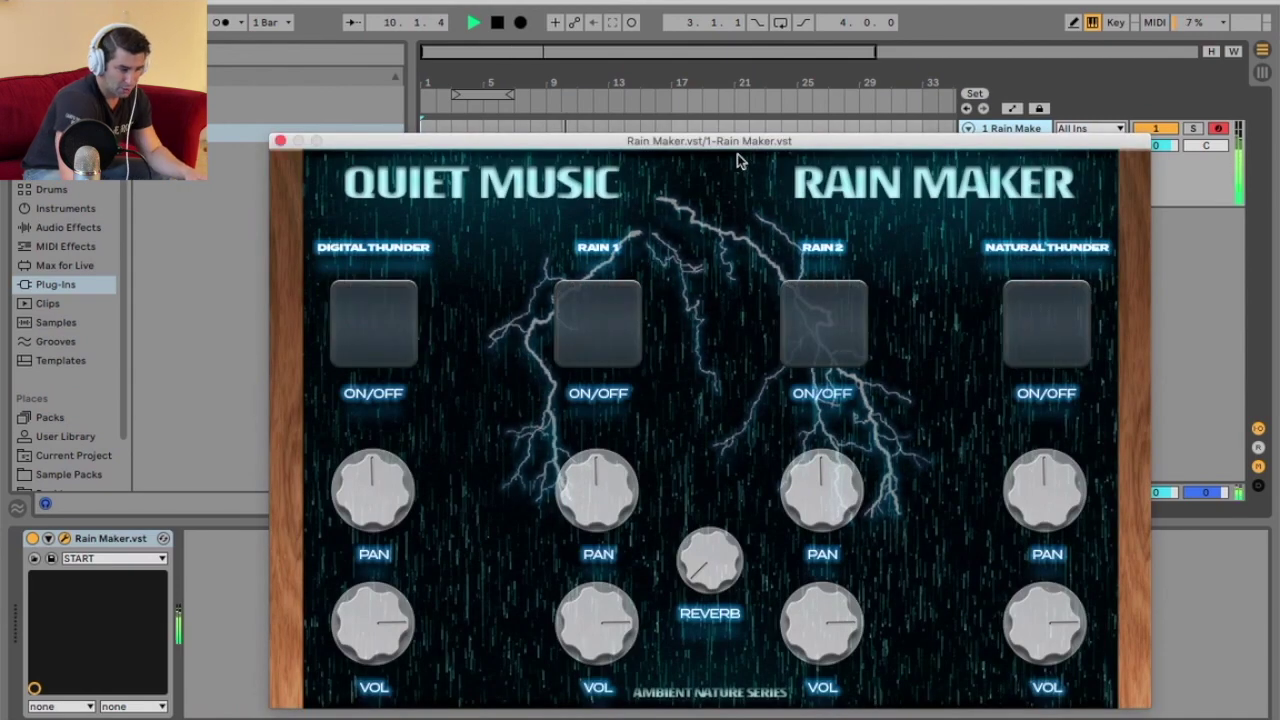
pyautogui.press('space')
pyautogui.moveTo(738, 141); pyautogui.dragTo(730, 275)
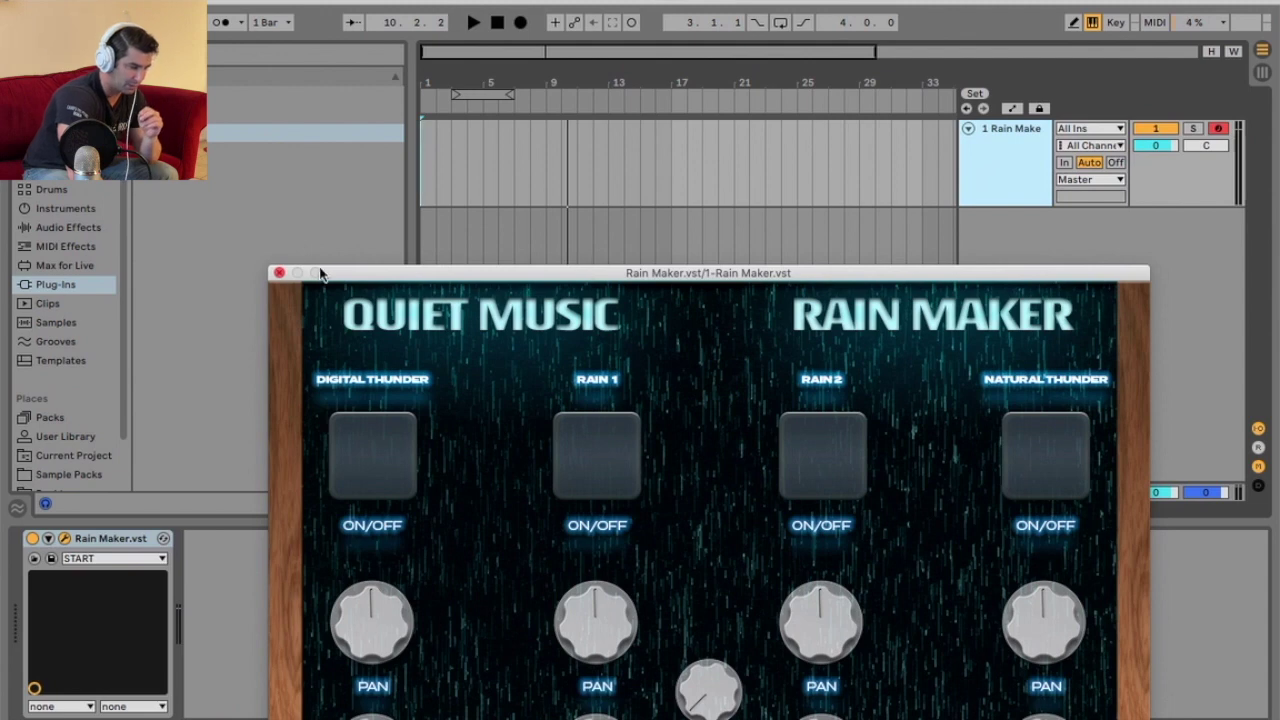
# Insert an empty MIDI clip over bars 1 to 4 of the Rain Maker track and fill it with one sustained note.
pyautogui.click(279, 272)
pyautogui.moveTo(431, 74); pyautogui.dragTo(595, 200)
pyautogui.rightClick(595, 200)
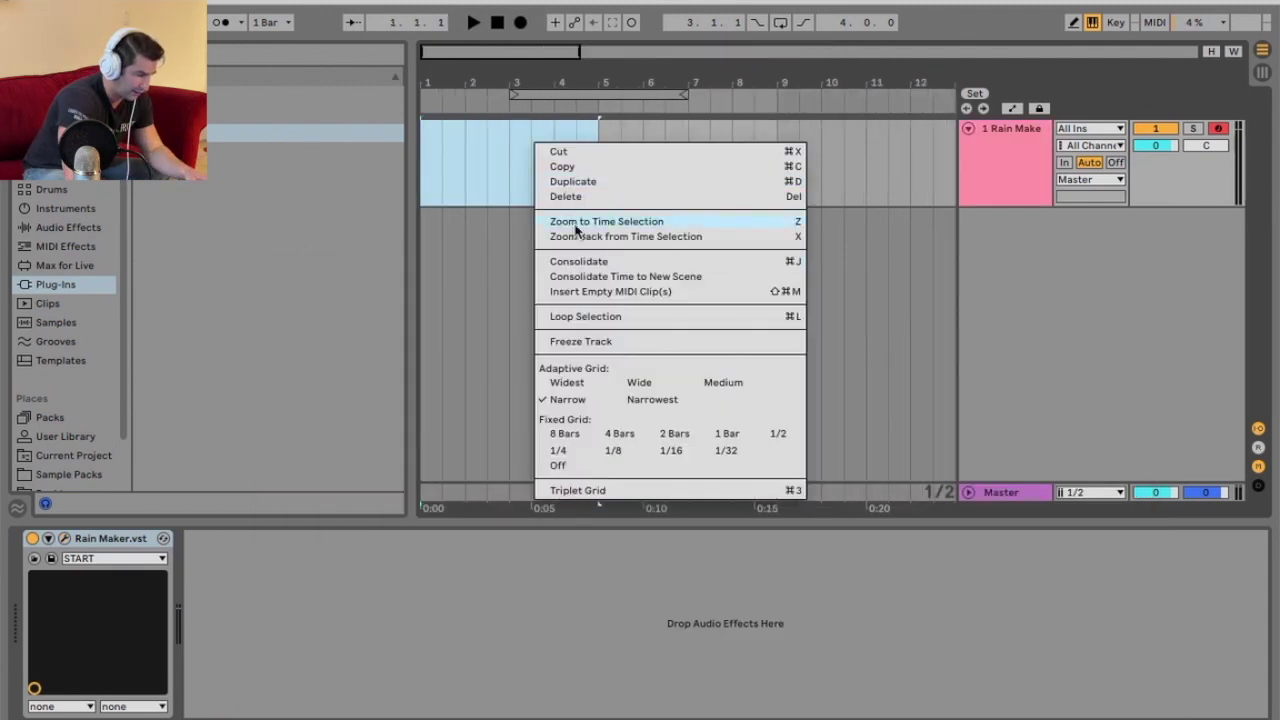
pyautogui.click(597, 293)
pyautogui.doubleClick(460, 614)
pyautogui.moveTo(466, 614); pyautogui.dragTo(1266, 663)
pyautogui.hotkey('shift', 'Tab')
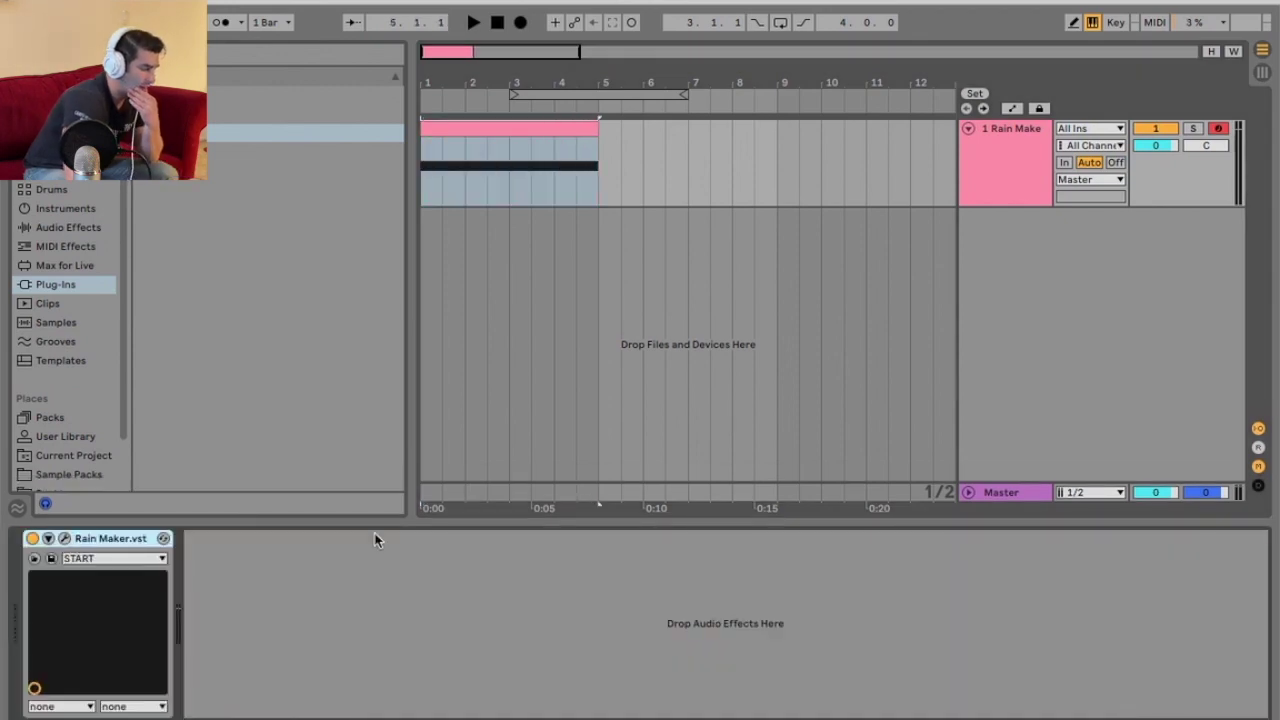
# Reopen the Rain Maker plugin window and switch on Digital Thunder, Rain 1 and Rain 2.
pyautogui.press('alt+super+p')
pyautogui.click(380, 378)
pyautogui.click(598, 376)
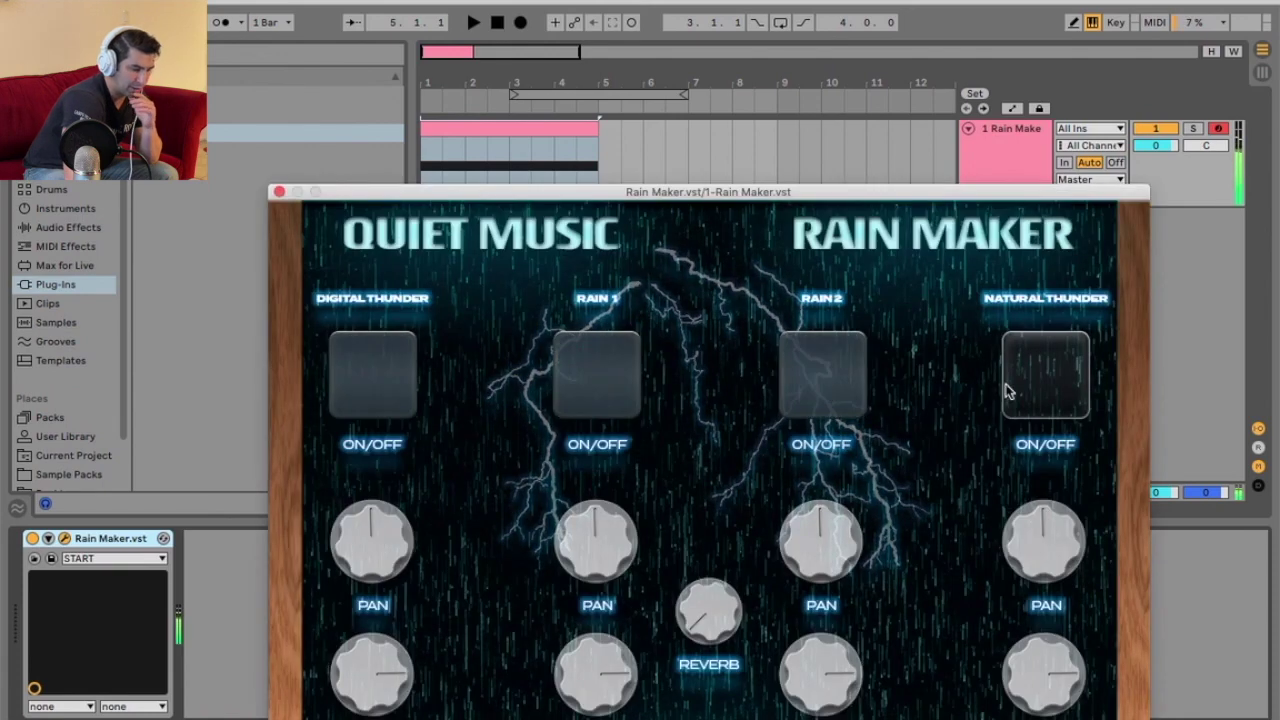
# Try to freeze and flatten the Rain Maker track into audio, and undo the attempt along with the MIDI clip.
pyautogui.rightClick(1001, 150)
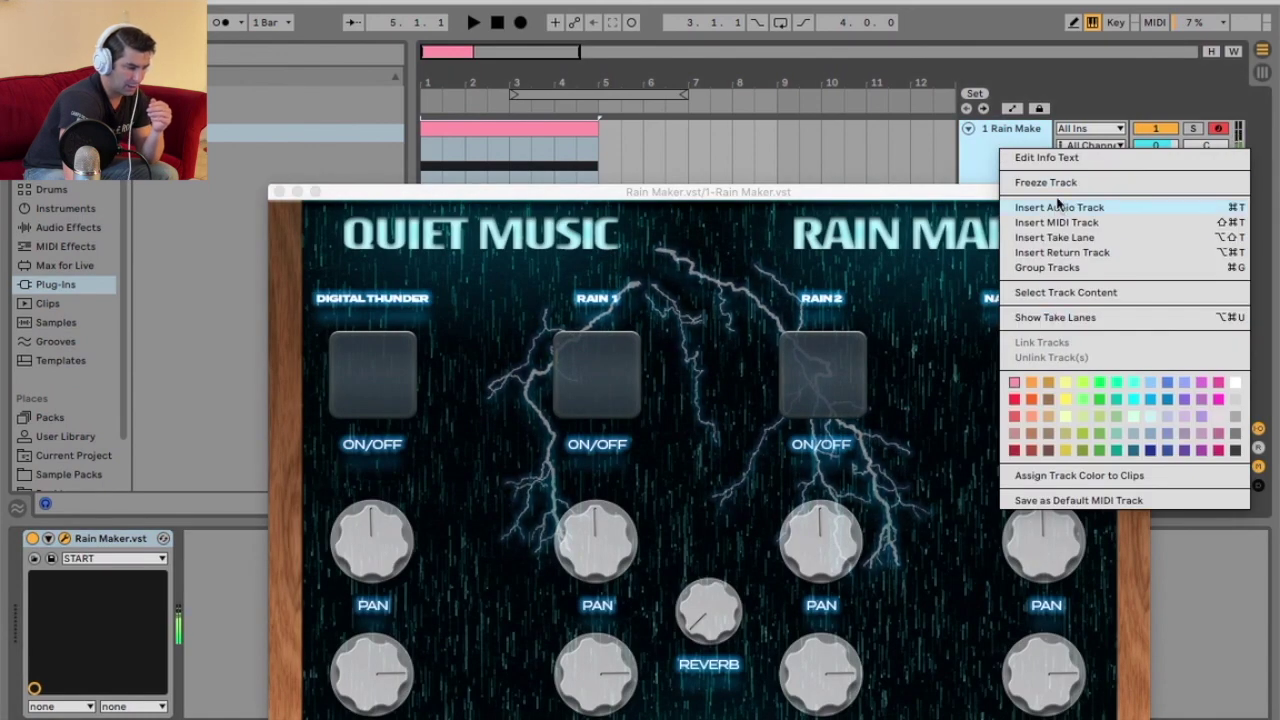
pyautogui.click(1051, 183)
pyautogui.rightClick(996, 170)
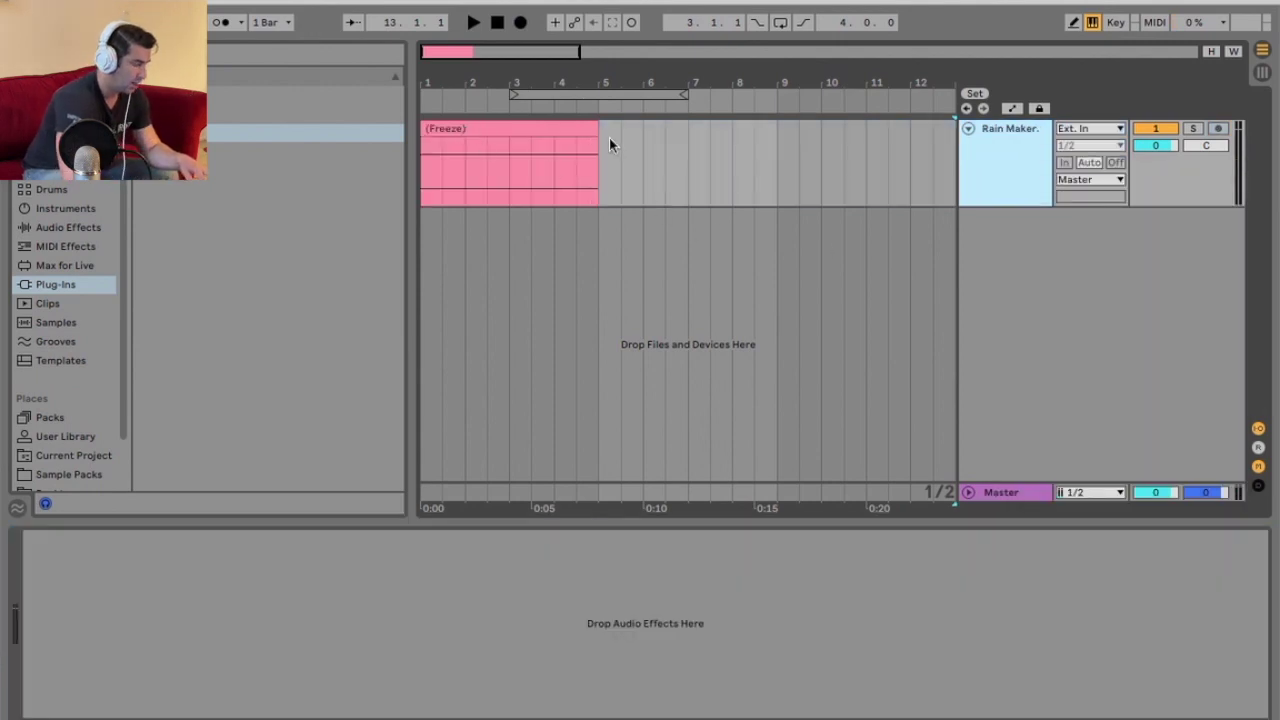
pyautogui.press('super+z')
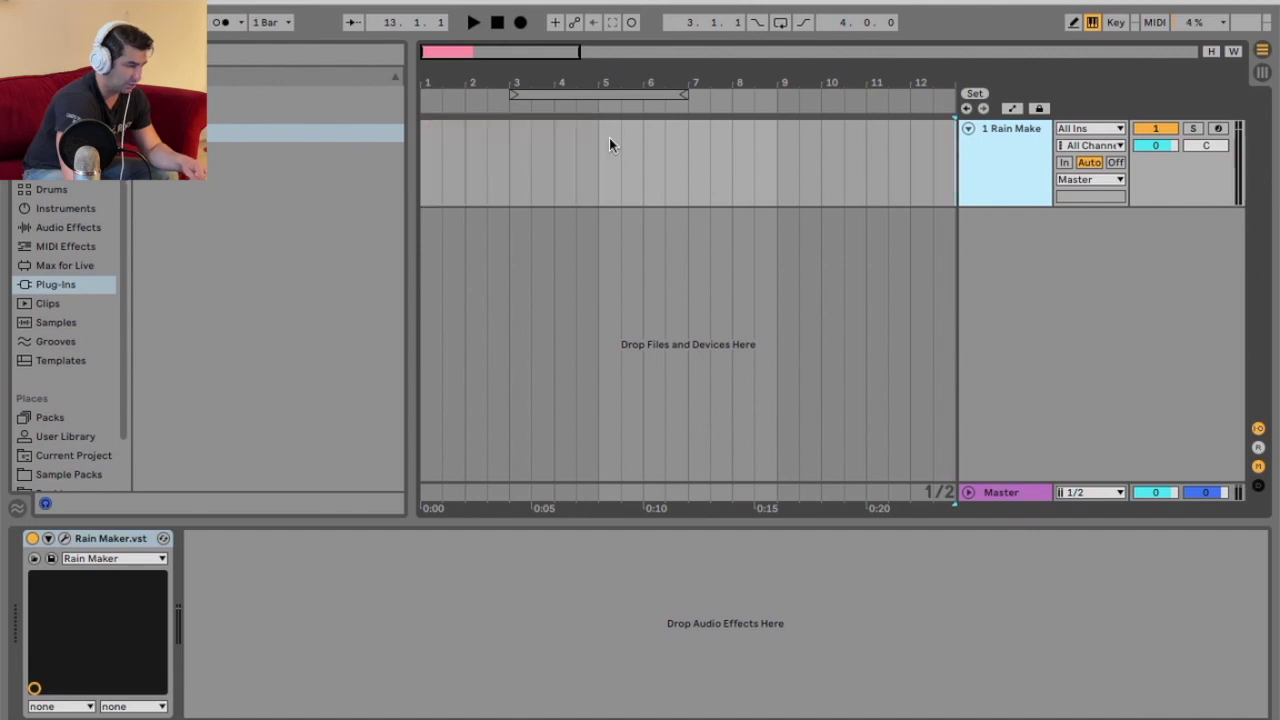
# Insert an audio track below the Rain Maker track and set its audio input to Resampling.
pyautogui.rightClick(1014, 162)
pyautogui.click(1050, 271)
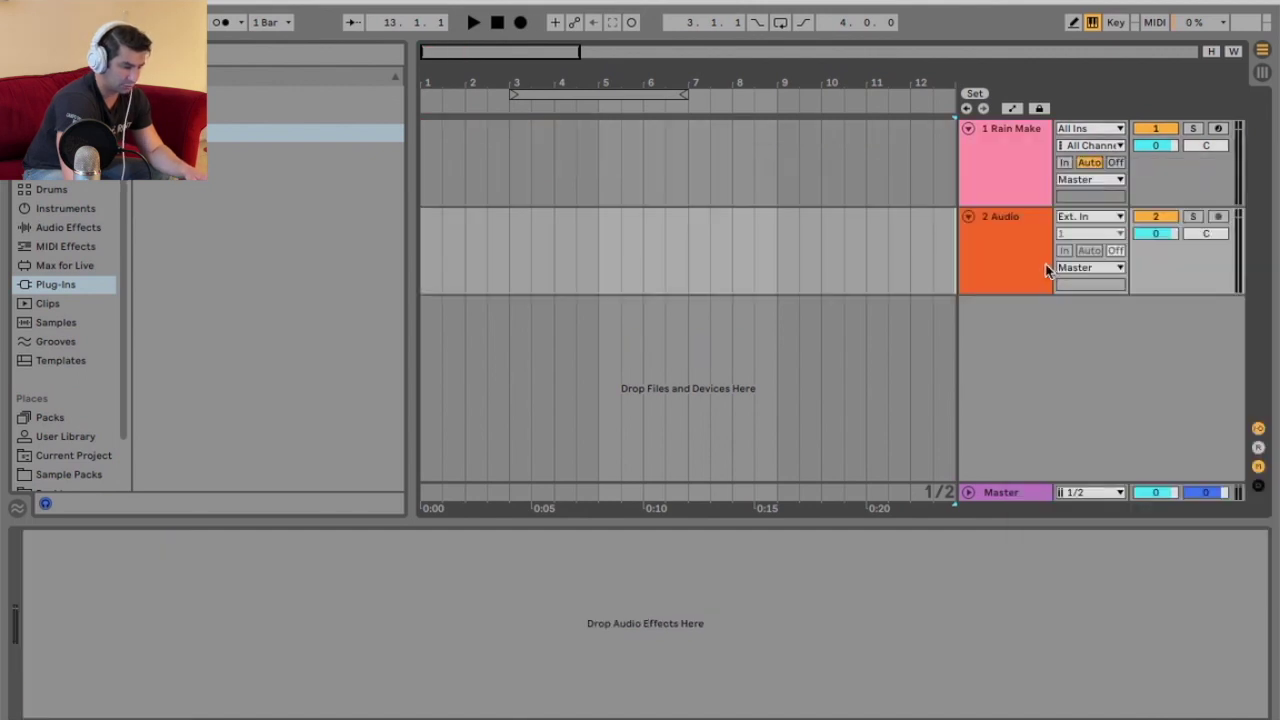
pyautogui.click(1099, 216)
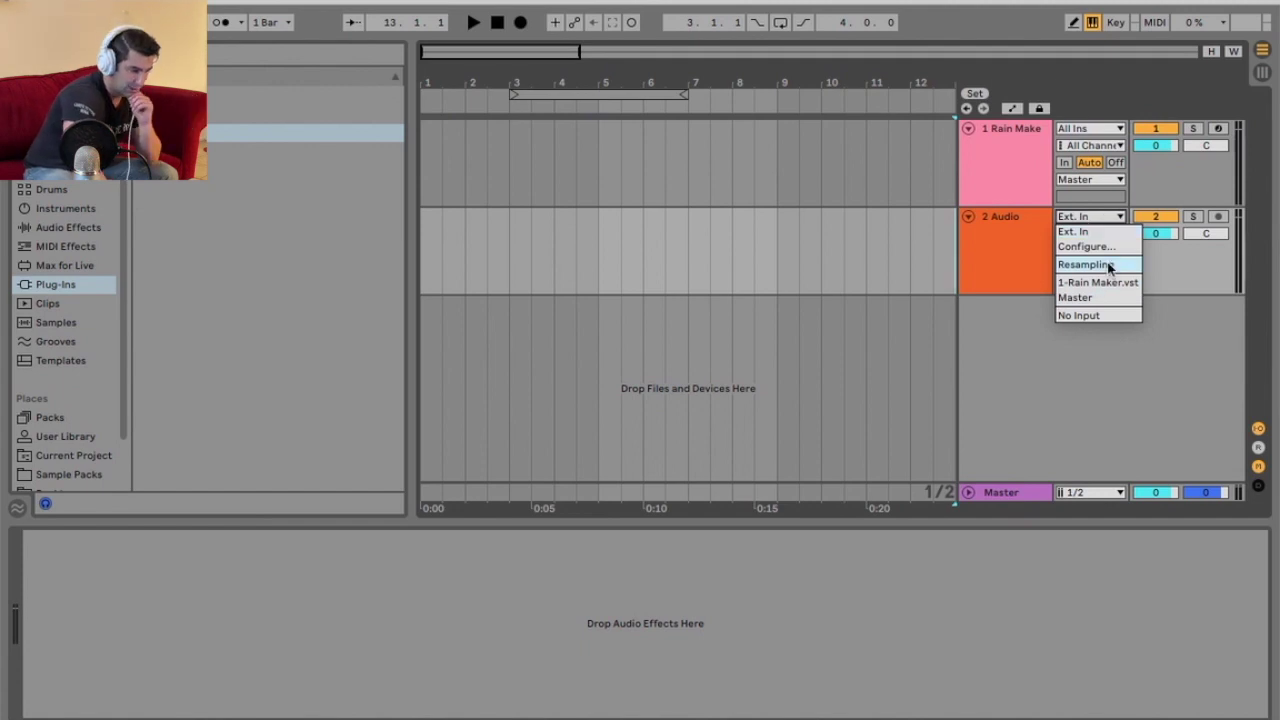
pyautogui.click(1086, 265)
# Arm the Rain Maker MIDI track for recording.
pyautogui.click(1020, 191)
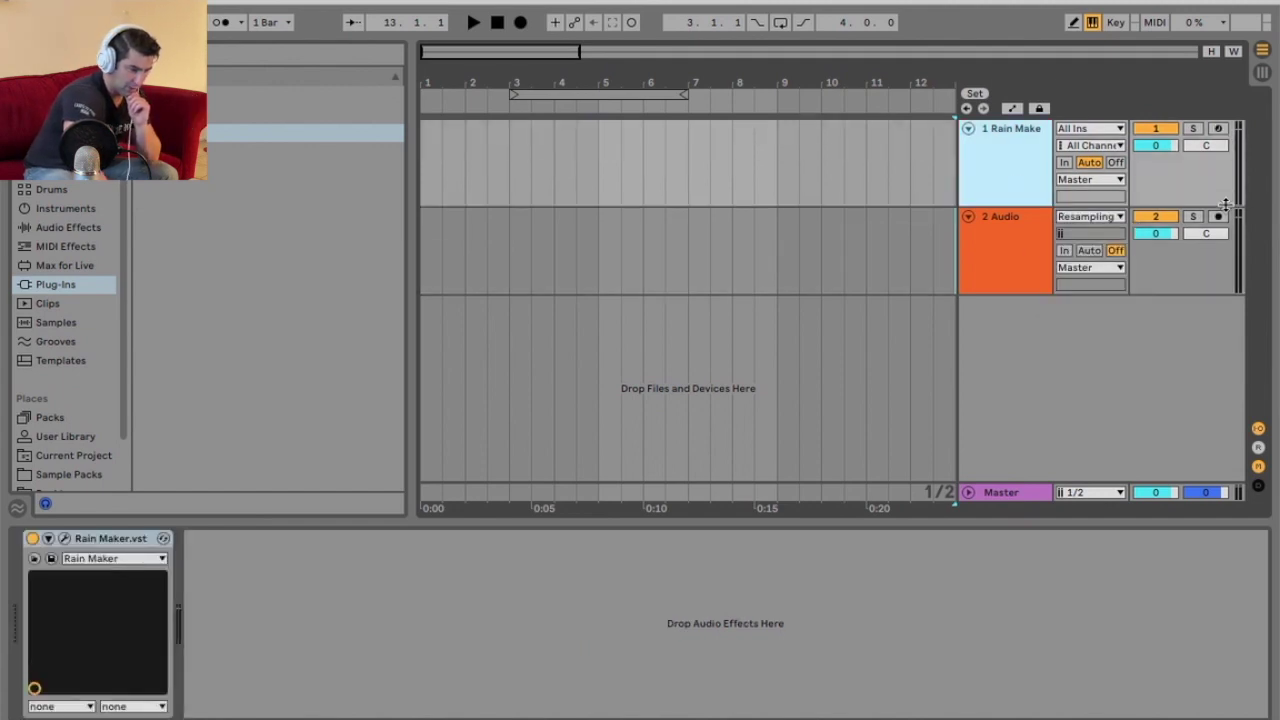
pyautogui.click(1218, 216)
pyautogui.click(1218, 129)
# Switch on all four Rain Maker sounds in the plugin window and move the window clear of the tracks.
pyautogui.click(997, 158)
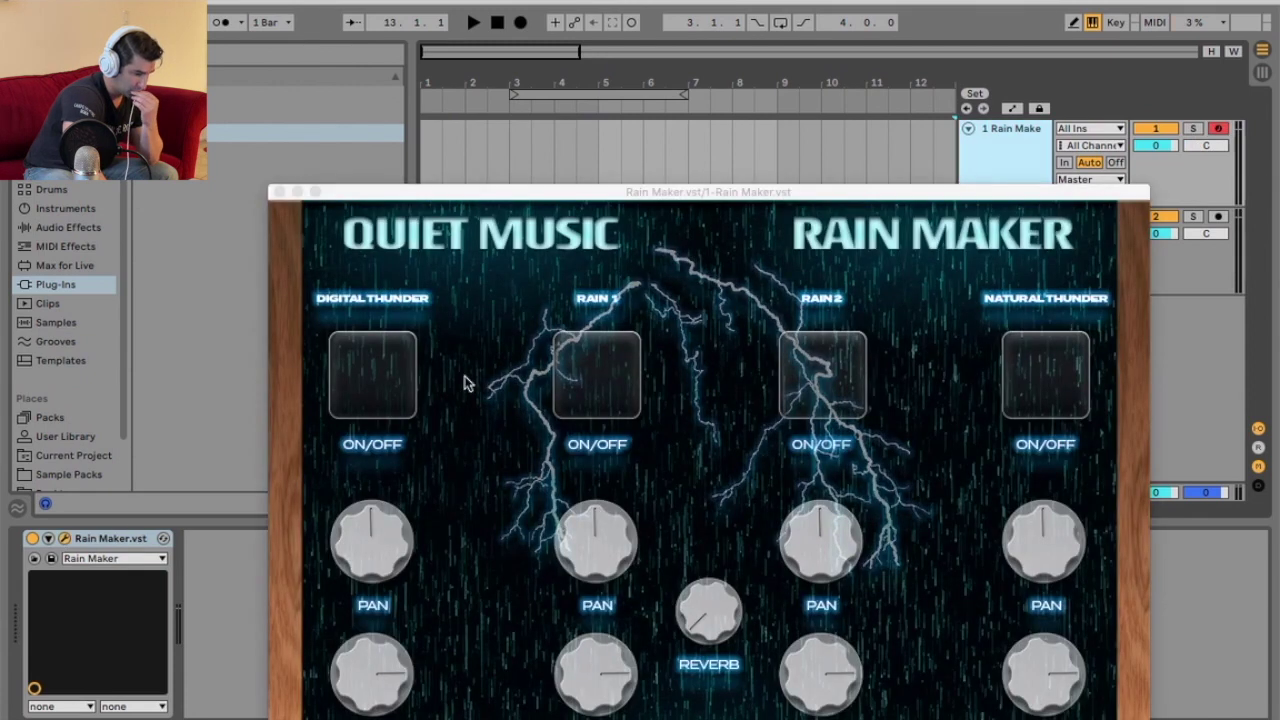
pyautogui.click(400, 364)
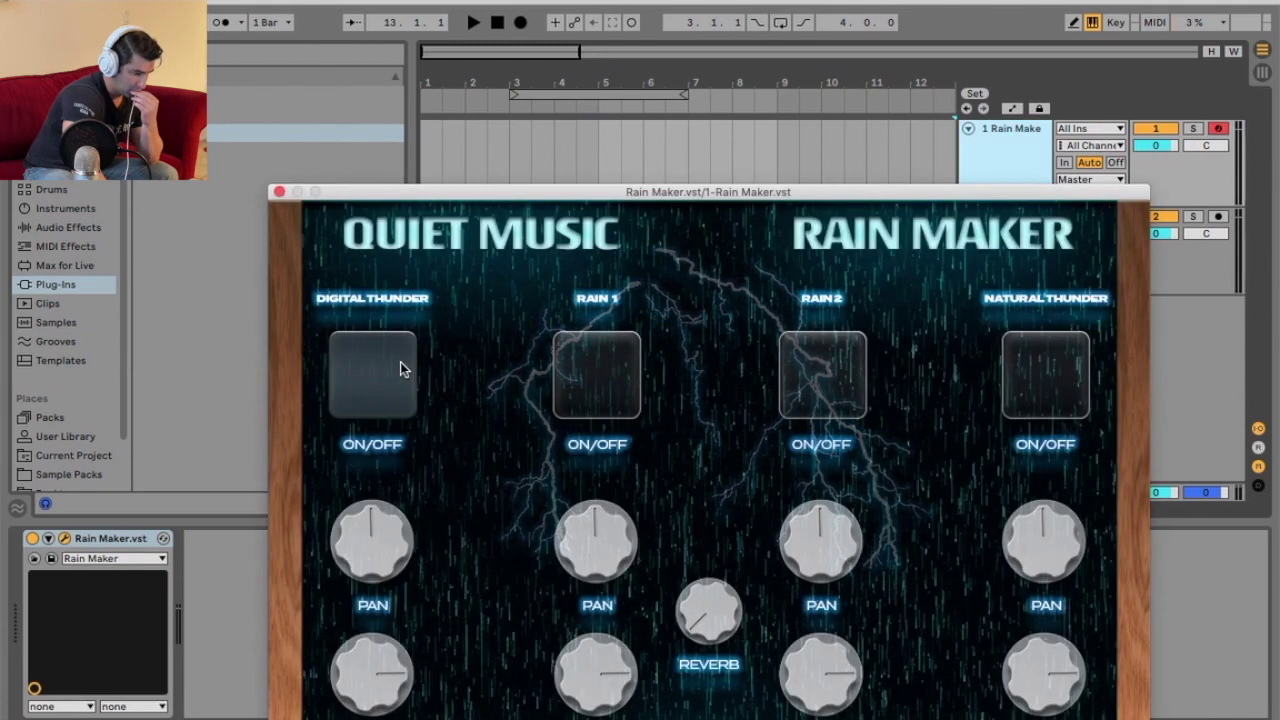
pyautogui.click(632, 371)
pyautogui.click(815, 375)
pyautogui.click(1030, 372)
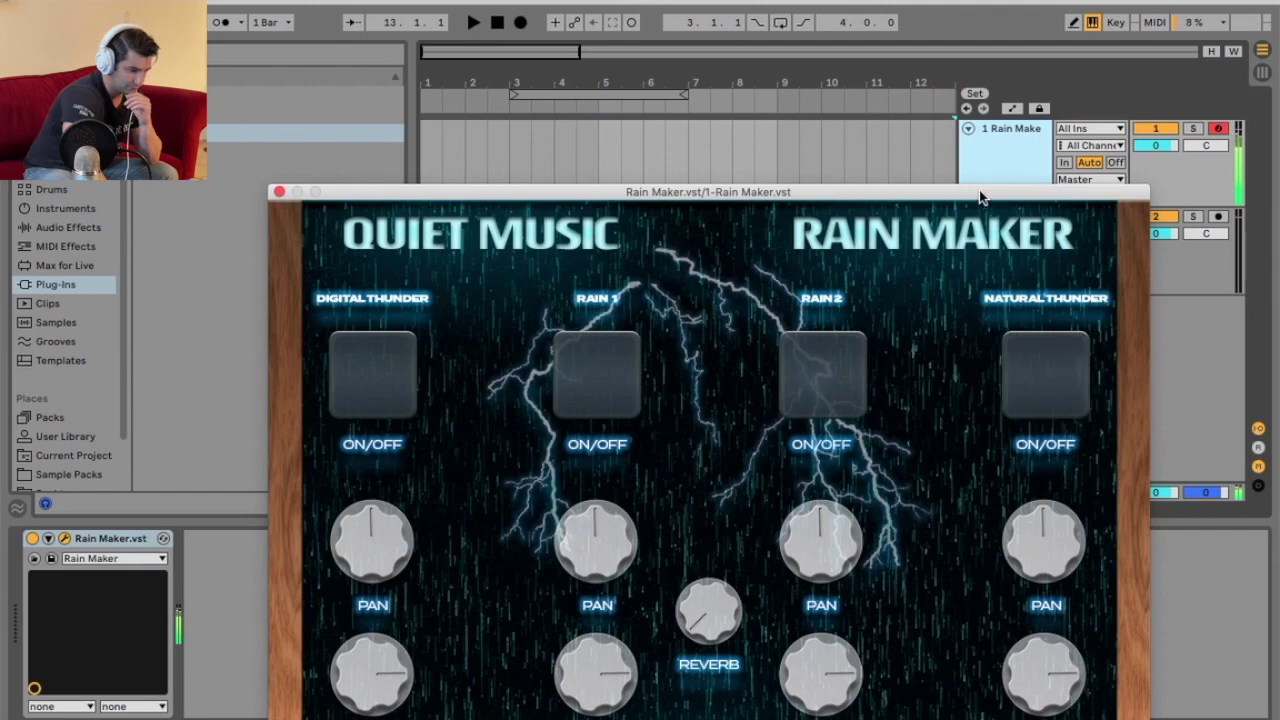
pyautogui.moveTo(980, 193); pyautogui.dragTo(912, 476)
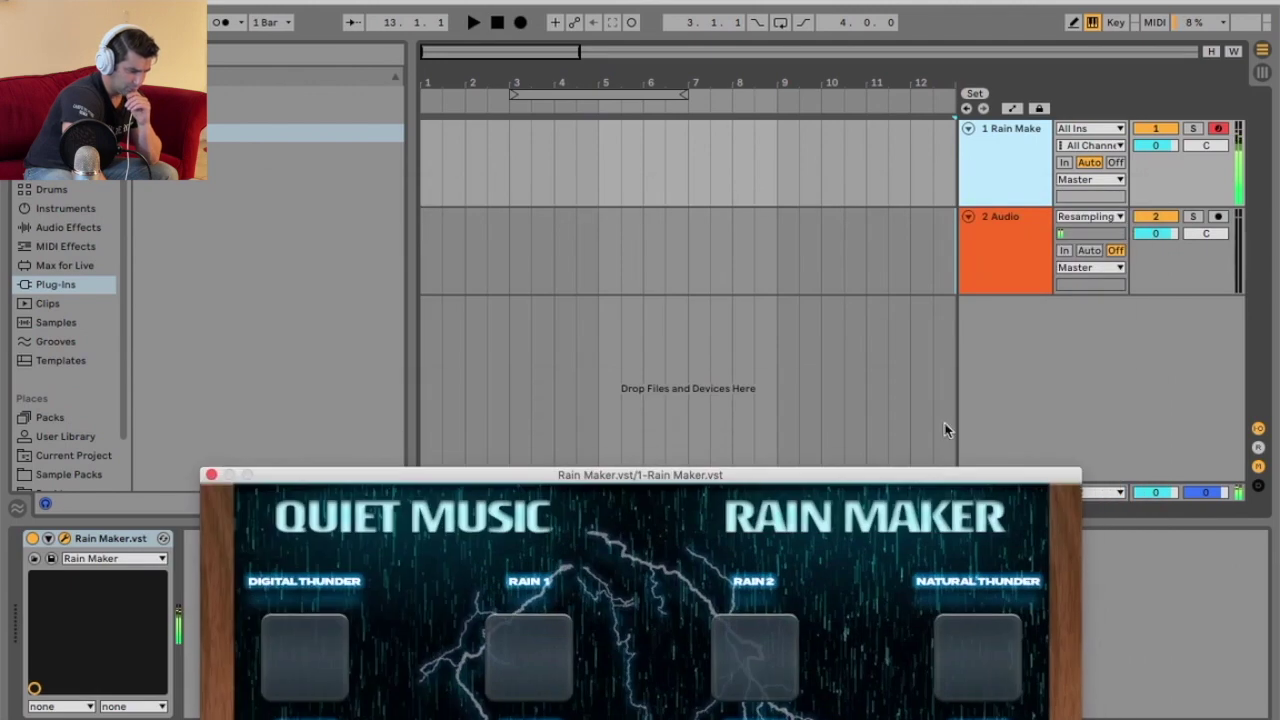
# Record a short take from bar 1 on the Rain Maker track, stop it, and select the recorded clip.
pyautogui.click(428, 251)
pyautogui.click(521, 23)
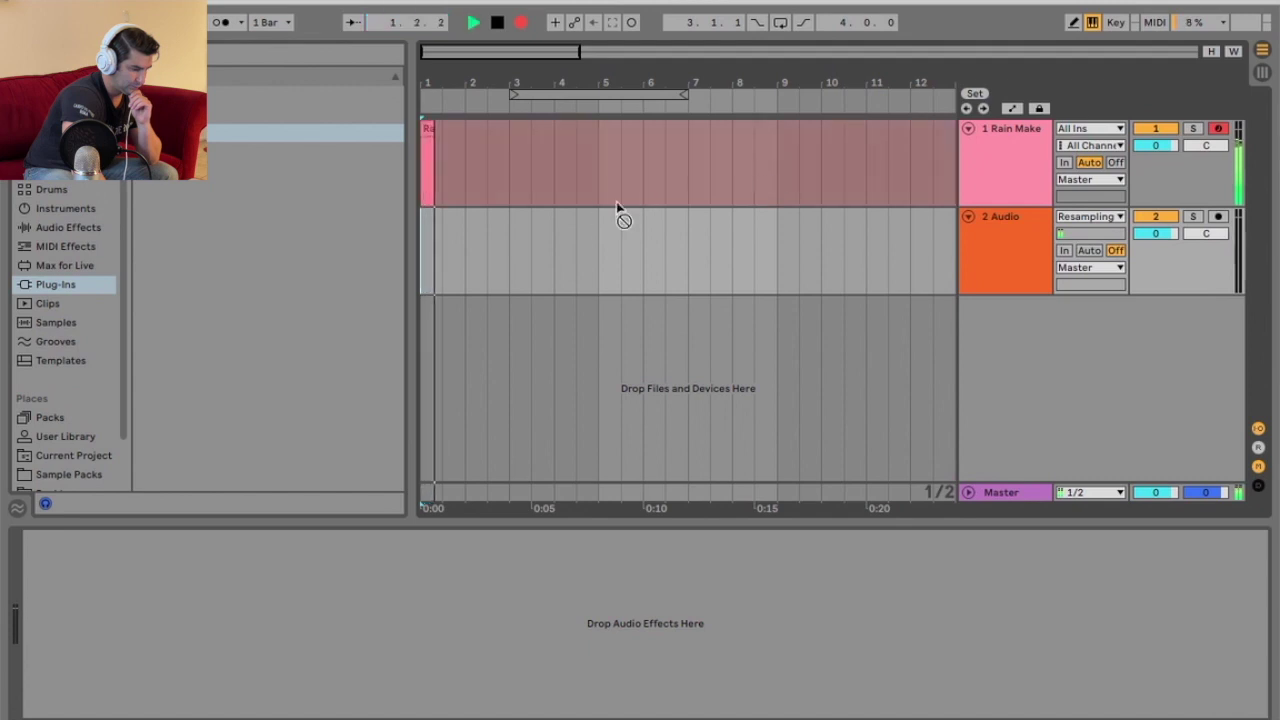
pyautogui.click(498, 23)
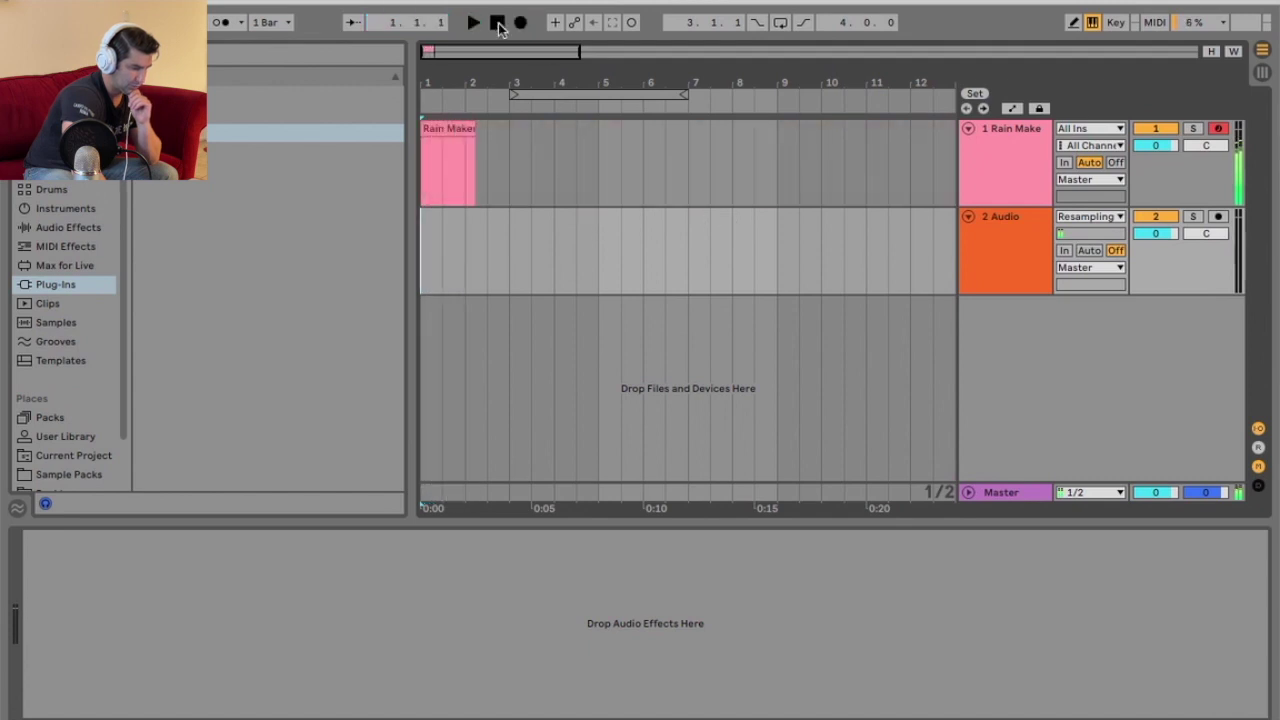
pyautogui.click(446, 131)
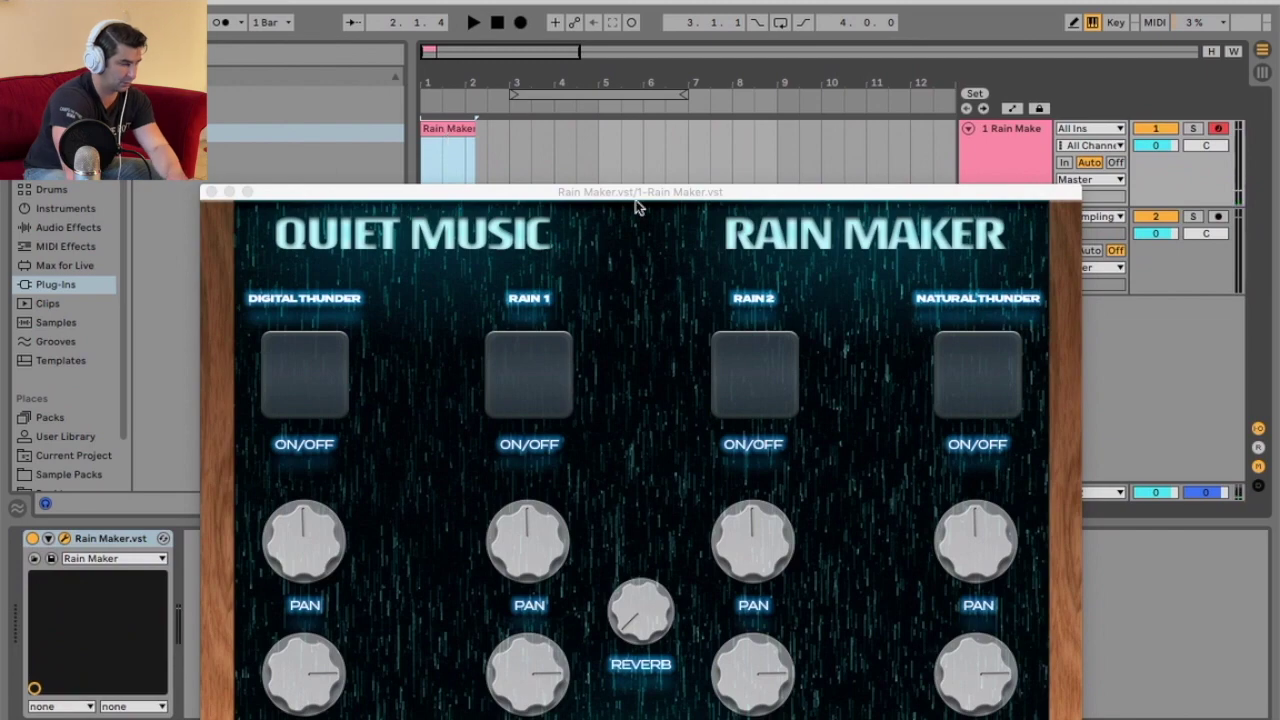
# Arm the 2 Audio track and start recording from bar 1 with all four Rain Maker sounds switched on.
pyautogui.click(1217, 217)
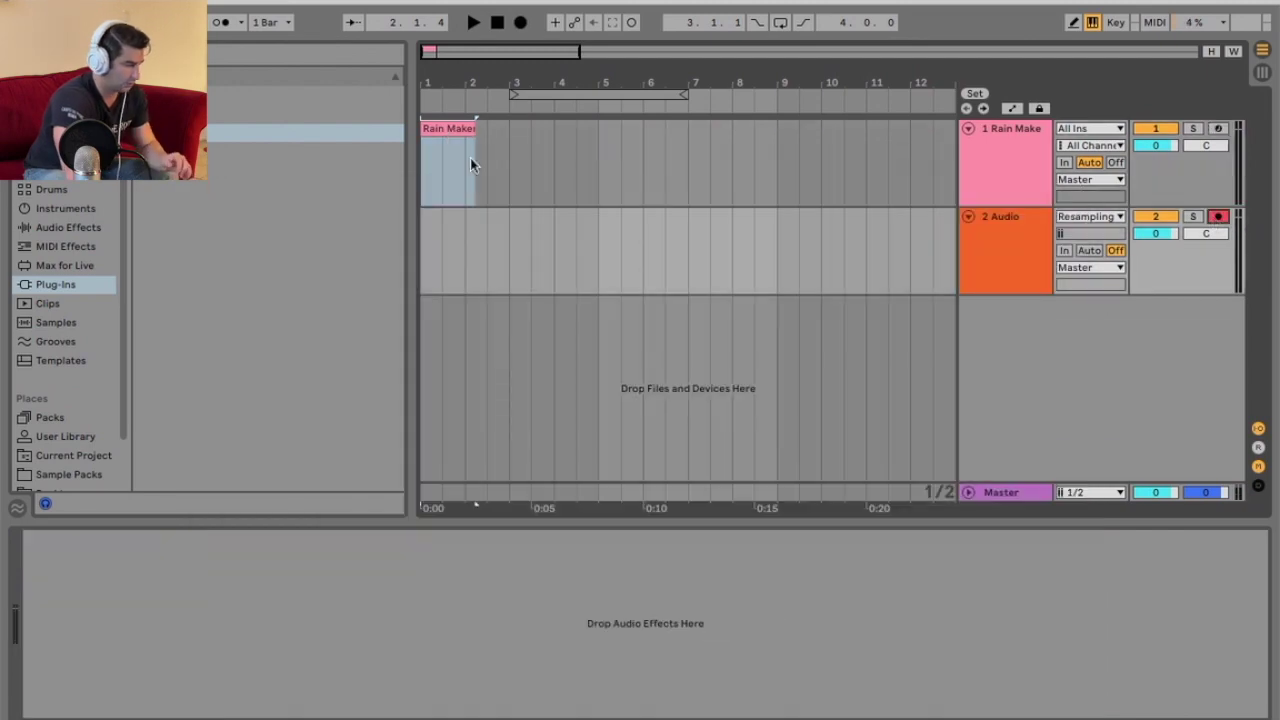
pyautogui.click(520, 23)
pyautogui.click(1030, 159)
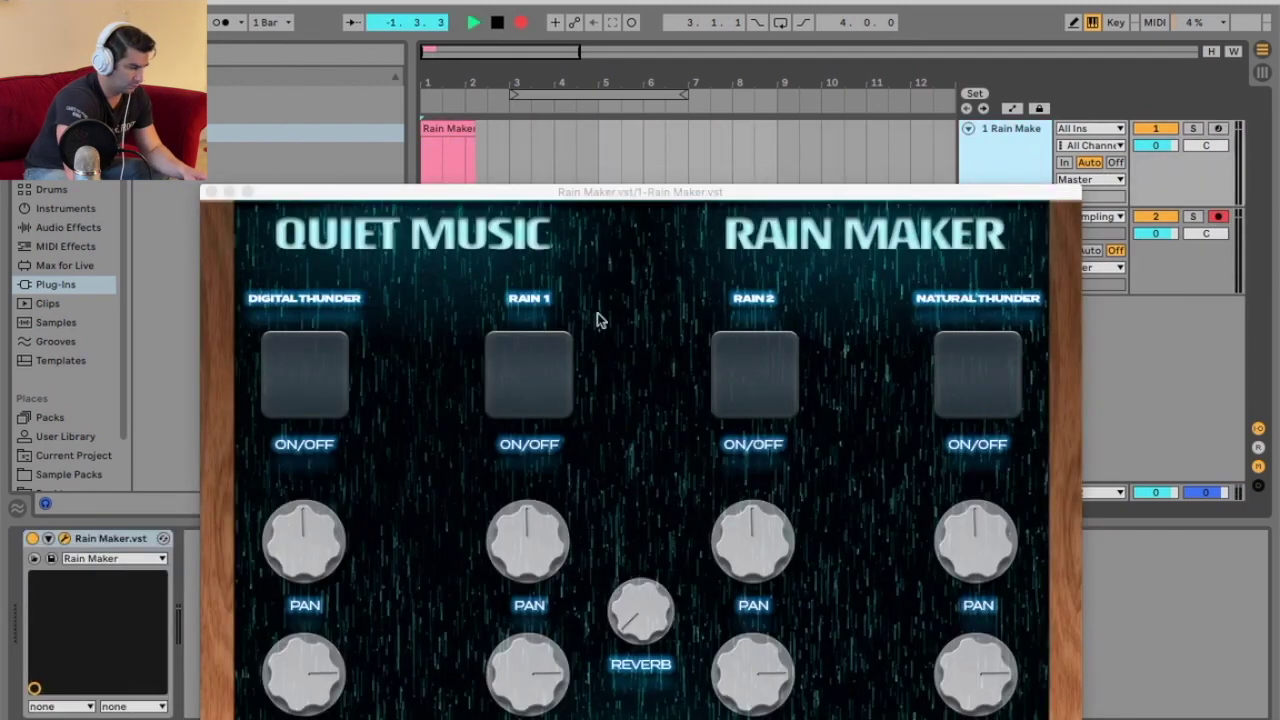
pyautogui.click(324, 370)
pyautogui.click(554, 368)
pyautogui.click(768, 382)
pyautogui.click(950, 360)
pyautogui.click(760, 362)
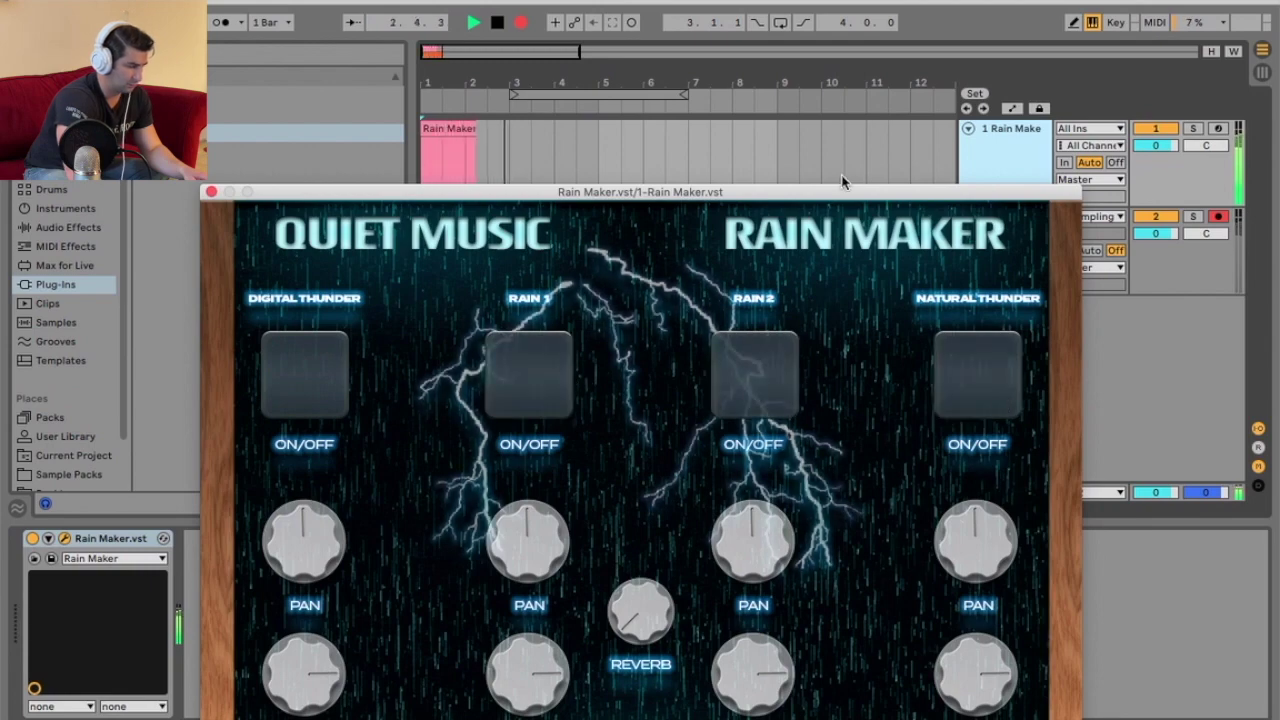
pyautogui.moveTo(843, 198); pyautogui.dragTo(831, 421)
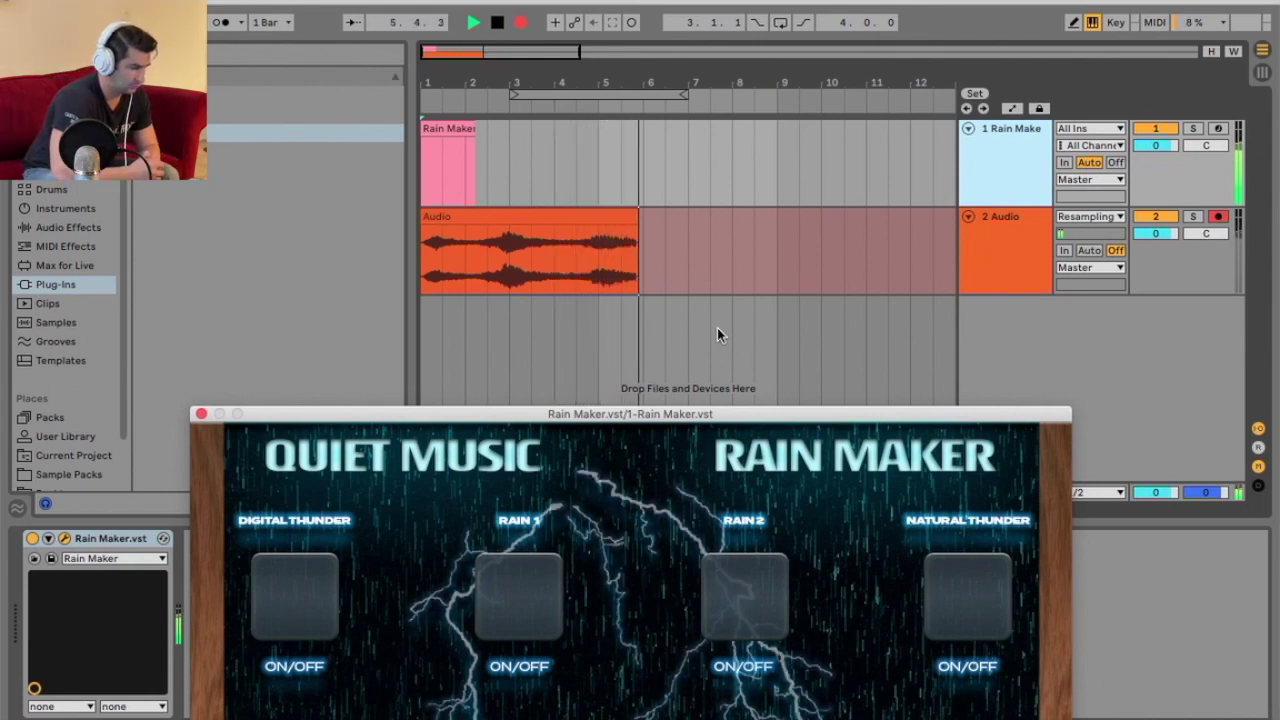
# Stop the recording, solo the 2 Audio track, and play back the start of the recorded clip.
pyautogui.press('space')
pyautogui.click(1193, 218)
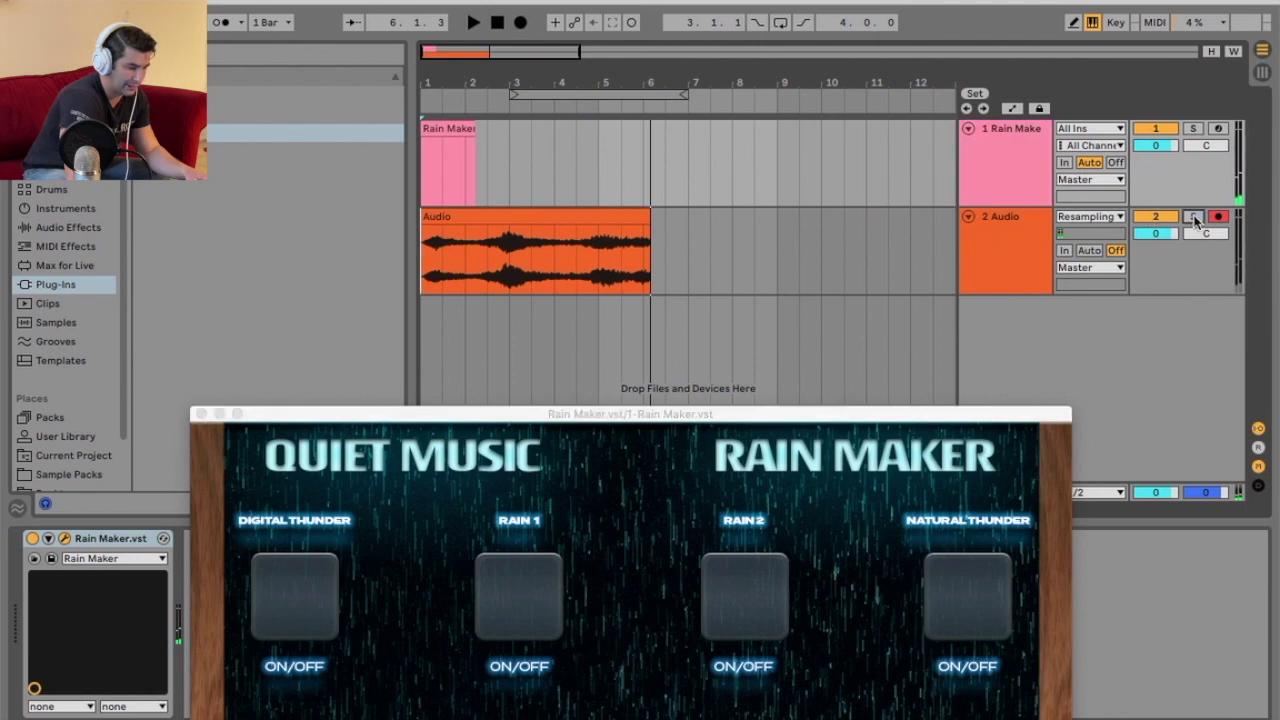
pyautogui.press('space')
pyautogui.press('space')
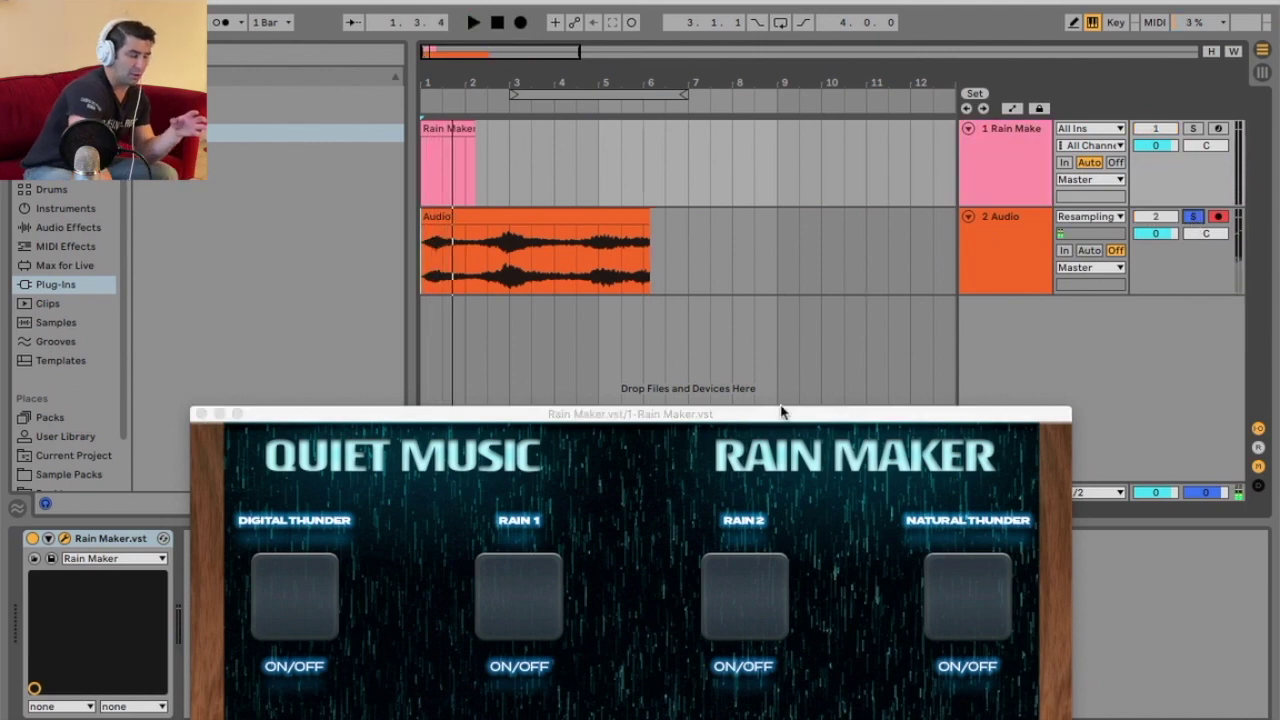
# Duplicate the recorded clip on 2 Audio and trim the copy's start so it follows directly after the first clip.
pyautogui.moveTo(783, 416); pyautogui.dragTo(812, 370)
pyautogui.click(557, 217)
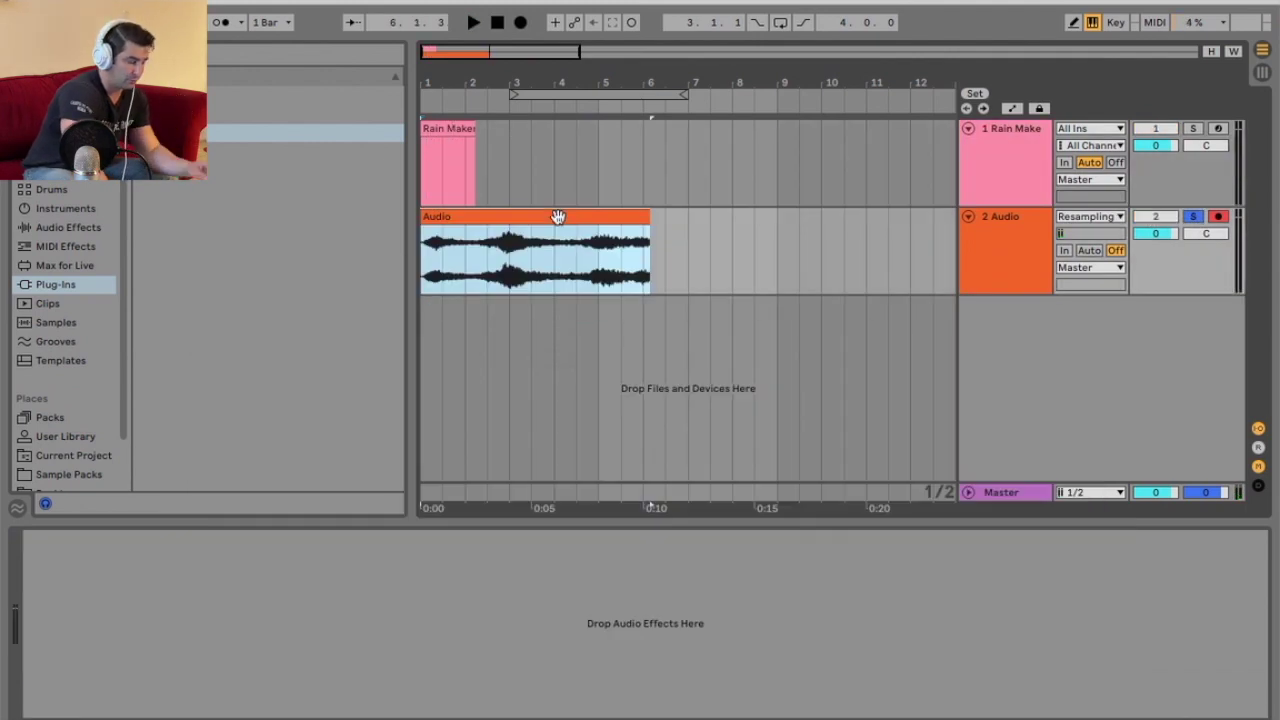
pyautogui.press('super+d')
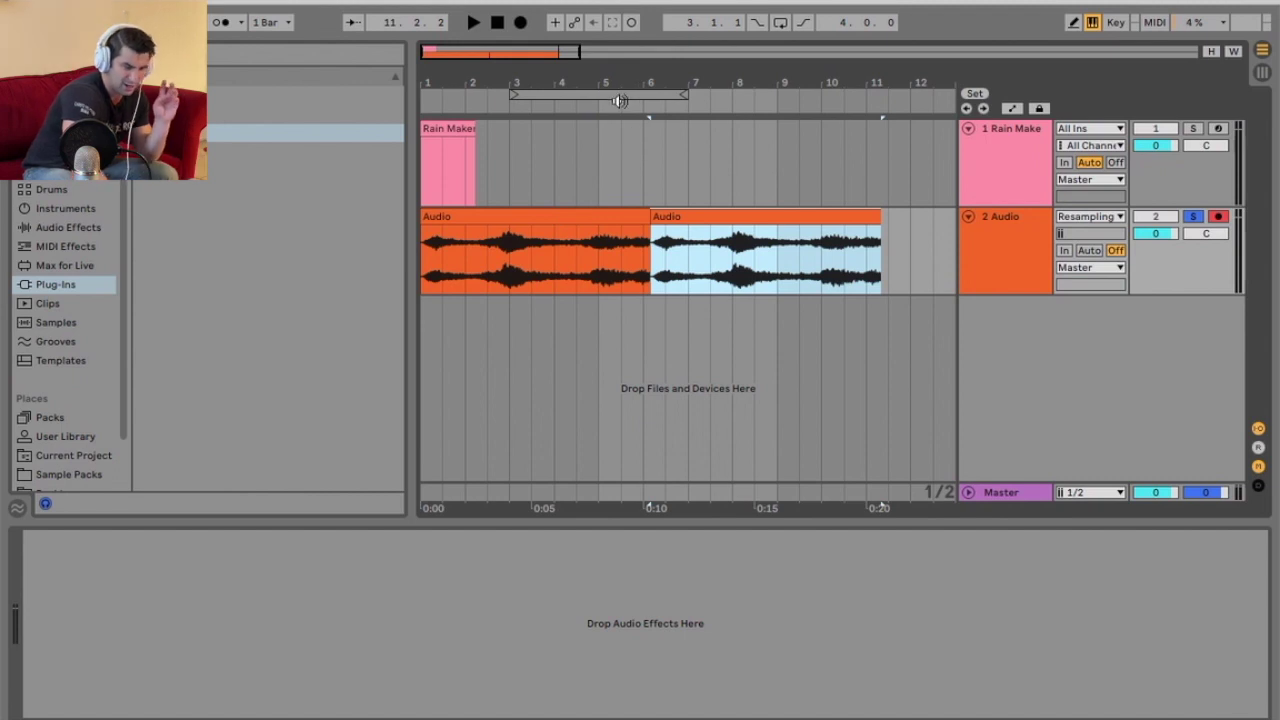
pyautogui.moveTo(655, 219); pyautogui.dragTo(690, 238)
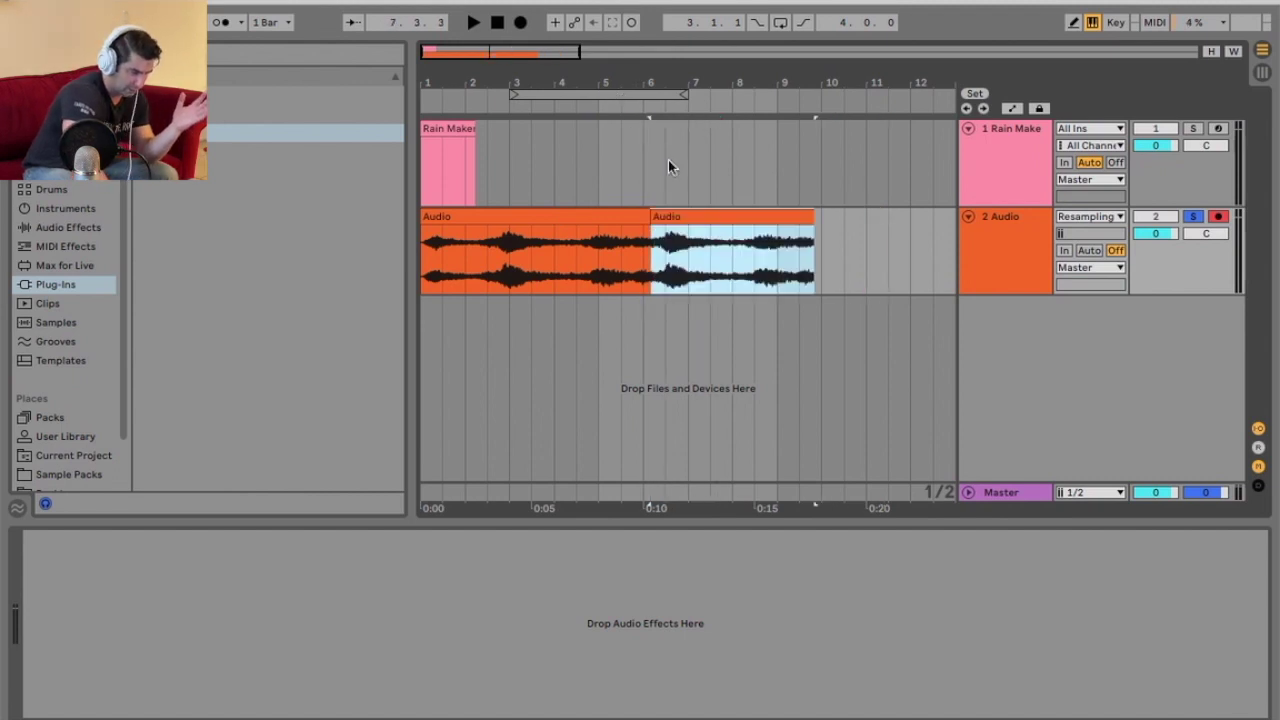
# Play across the join between the two audio clips and examine the waveform there up close.
pyautogui.click(600, 105)
pyautogui.moveTo(636, 64); pyautogui.dragTo(640, 71)
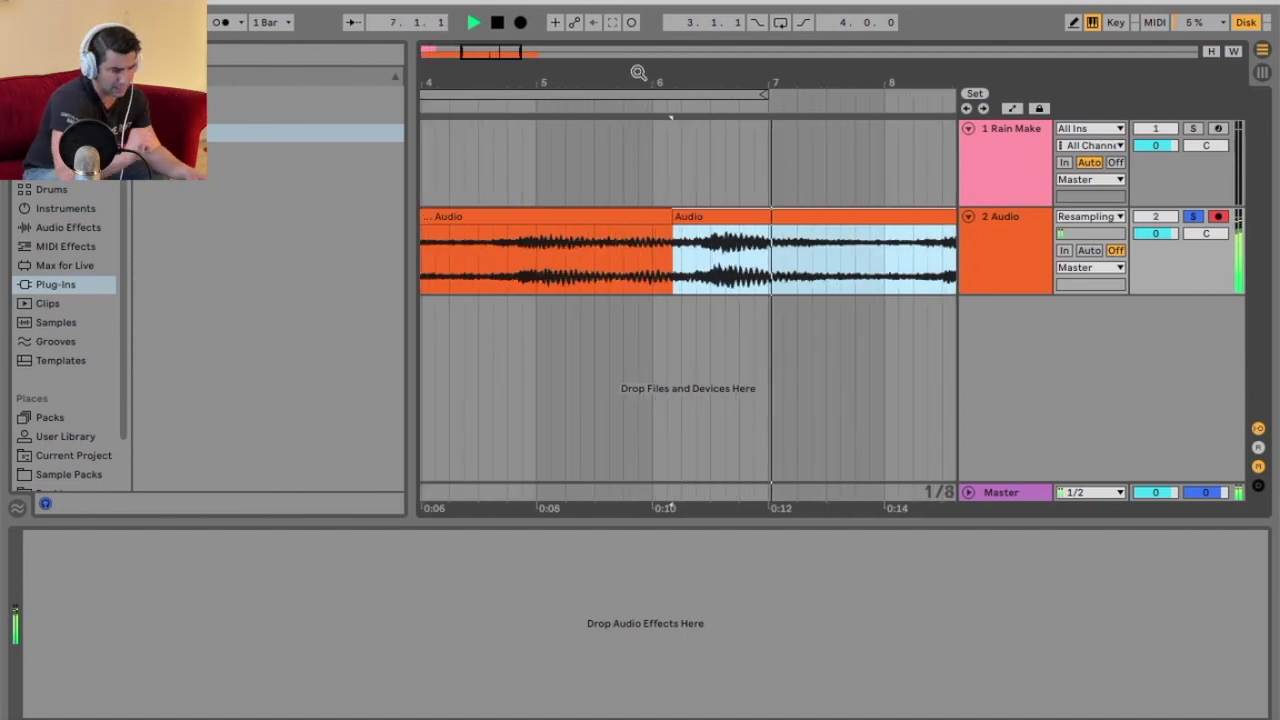
pyautogui.moveTo(638, 73); pyautogui.dragTo(557, 72)
pyautogui.press('space')
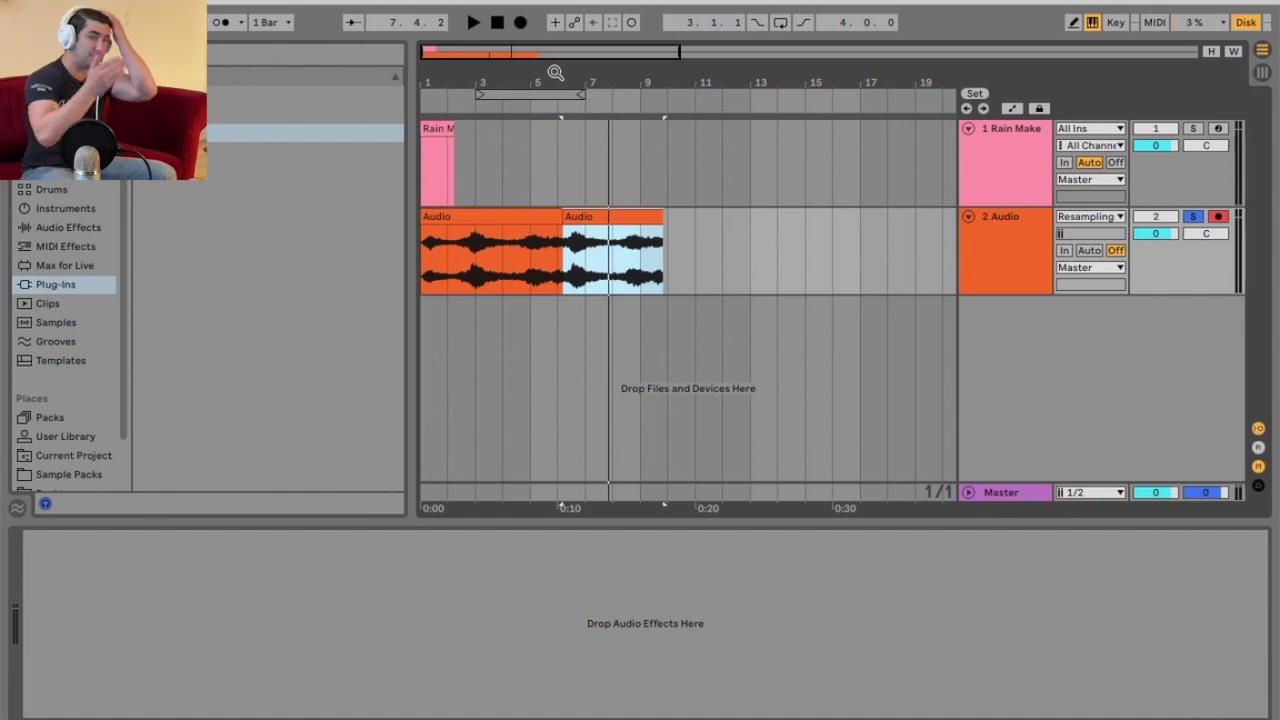
pyautogui.moveTo(556, 73); pyautogui.dragTo(639, 209)
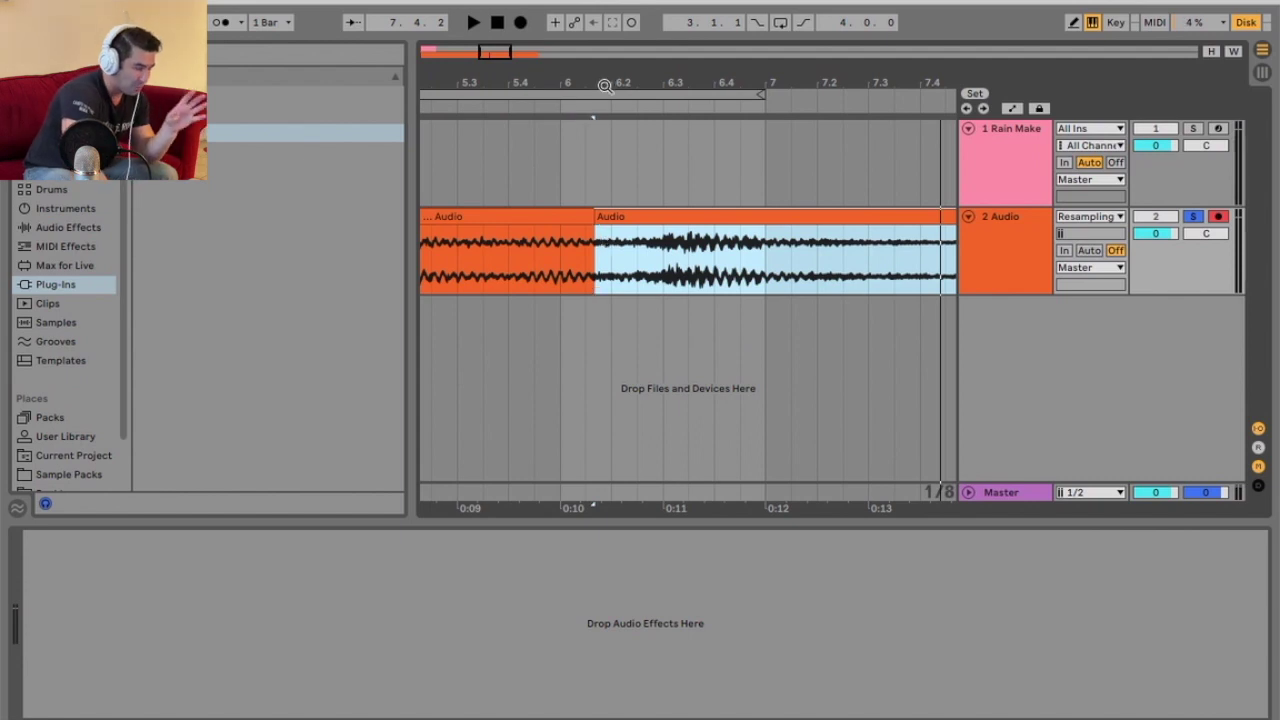
# Trim the first audio clip's end back to about 4.3.3 and move the second clip directly against it.
pyautogui.moveTo(604, 86); pyautogui.dragTo(606, 26)
pyautogui.moveTo(603, 217); pyautogui.dragTo(501, 217)
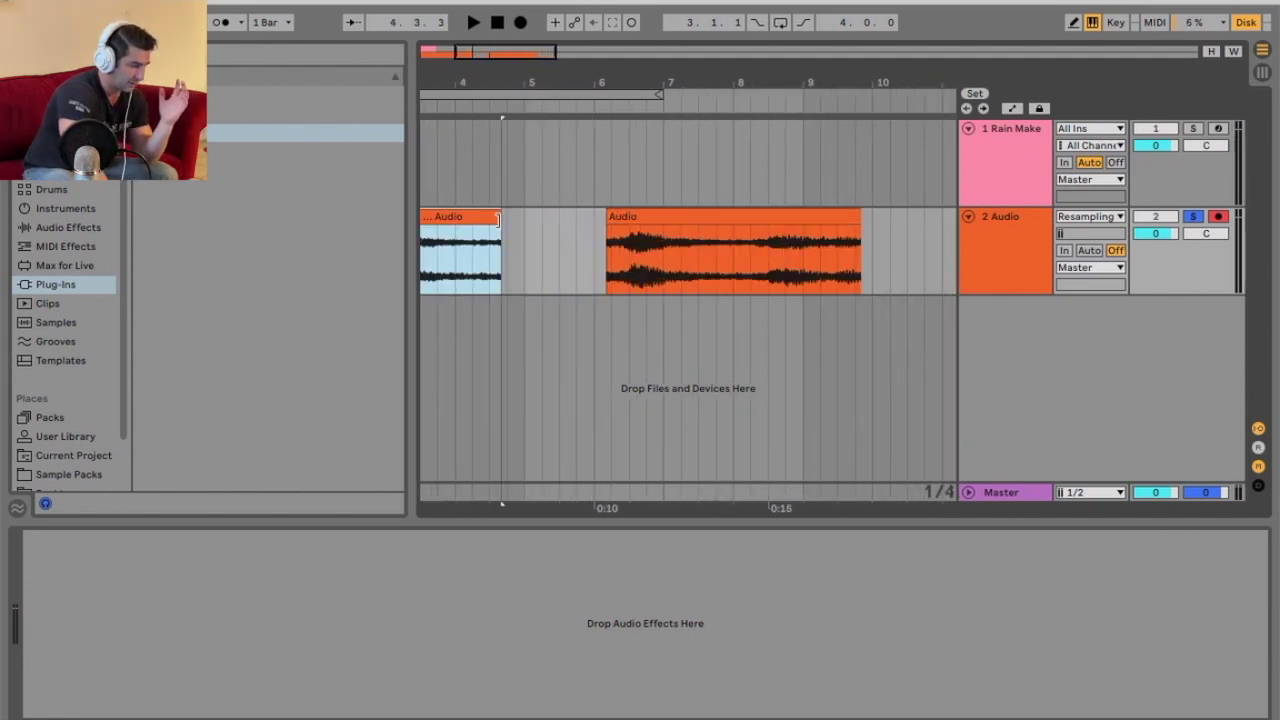
pyautogui.moveTo(672, 217); pyautogui.dragTo(568, 231)
# Play across the new join from just after bar 4, stop, and review the whole audio arrangement.
pyautogui.click(476, 95)
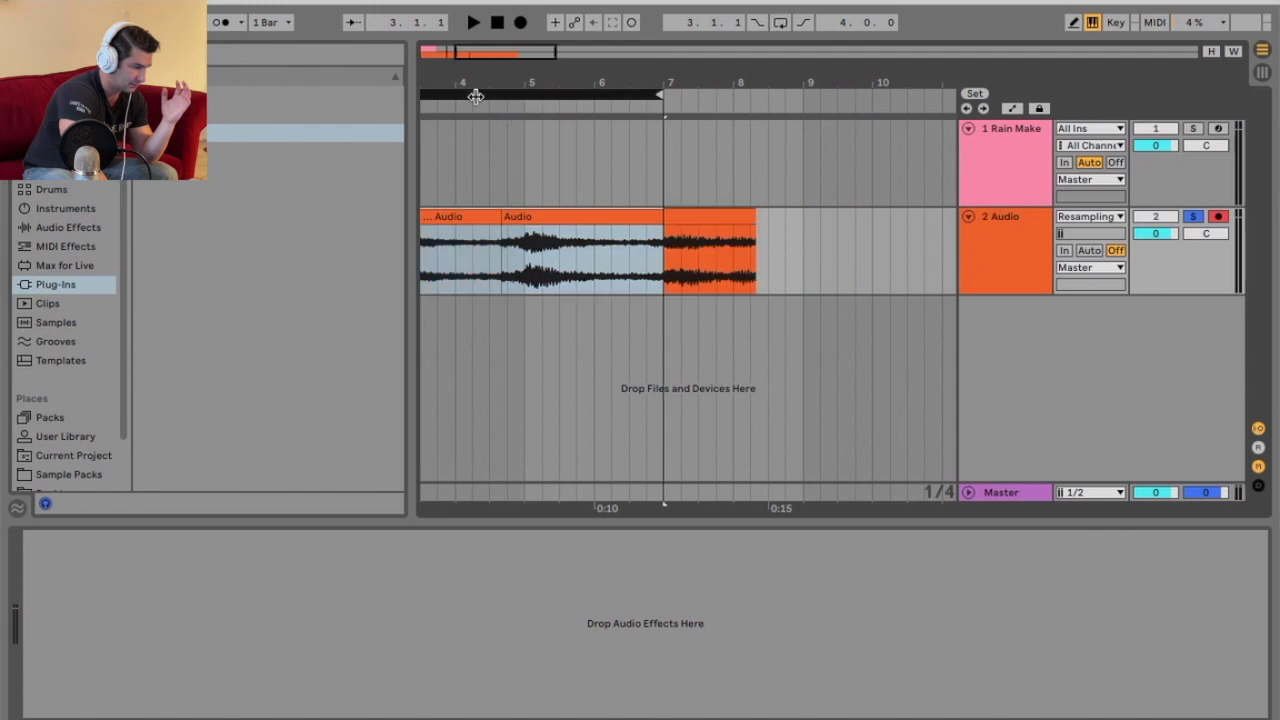
pyautogui.click(475, 103)
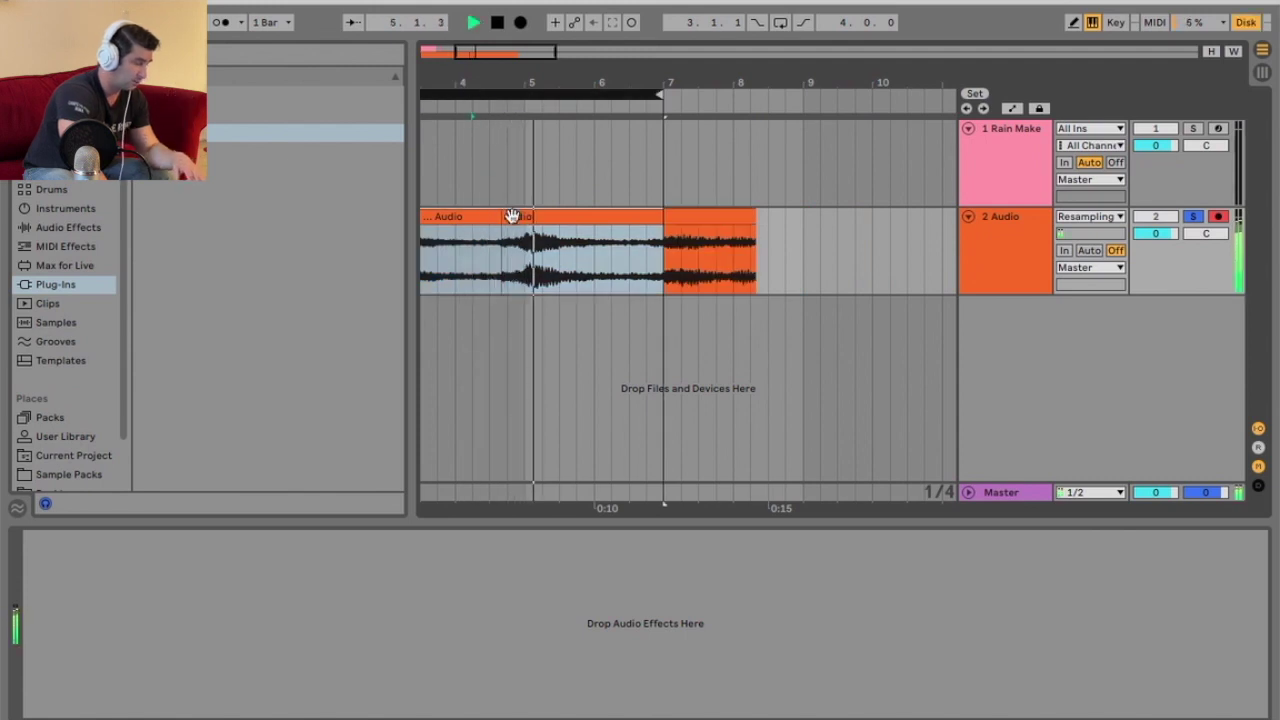
pyautogui.press('space')
pyautogui.hscroll(-5, 680, 110)
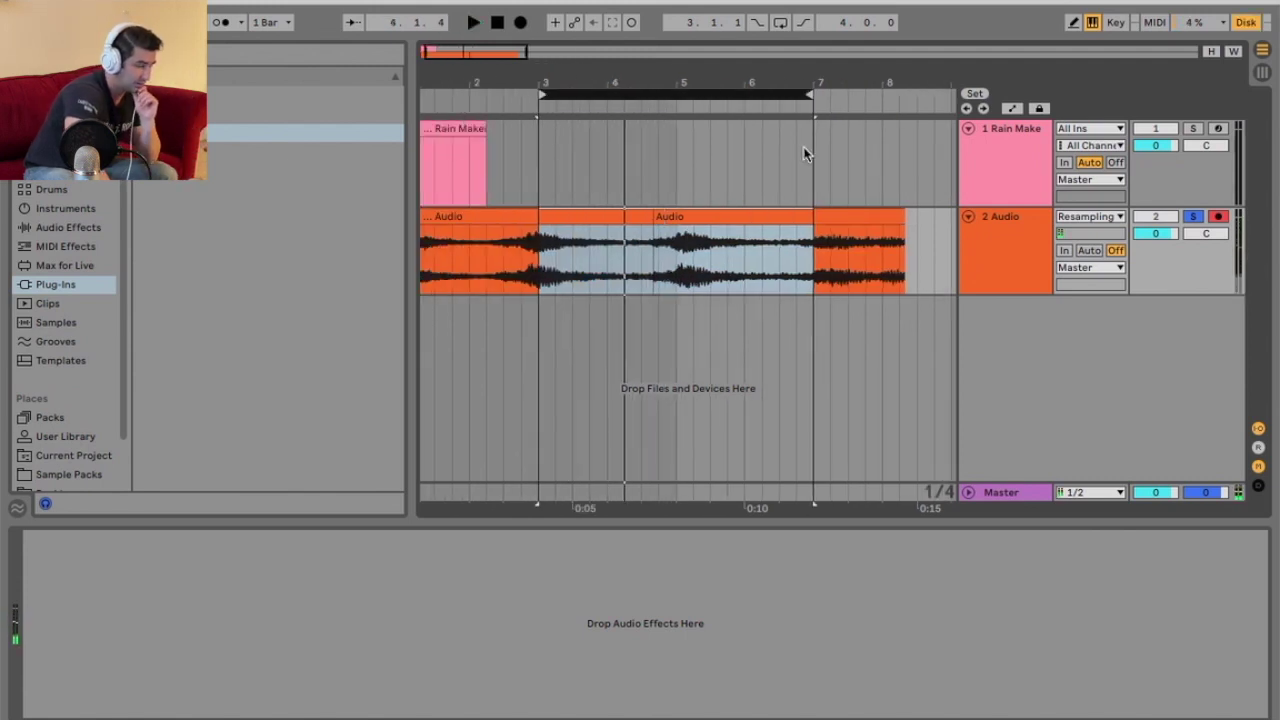
pyautogui.click(920, 263)
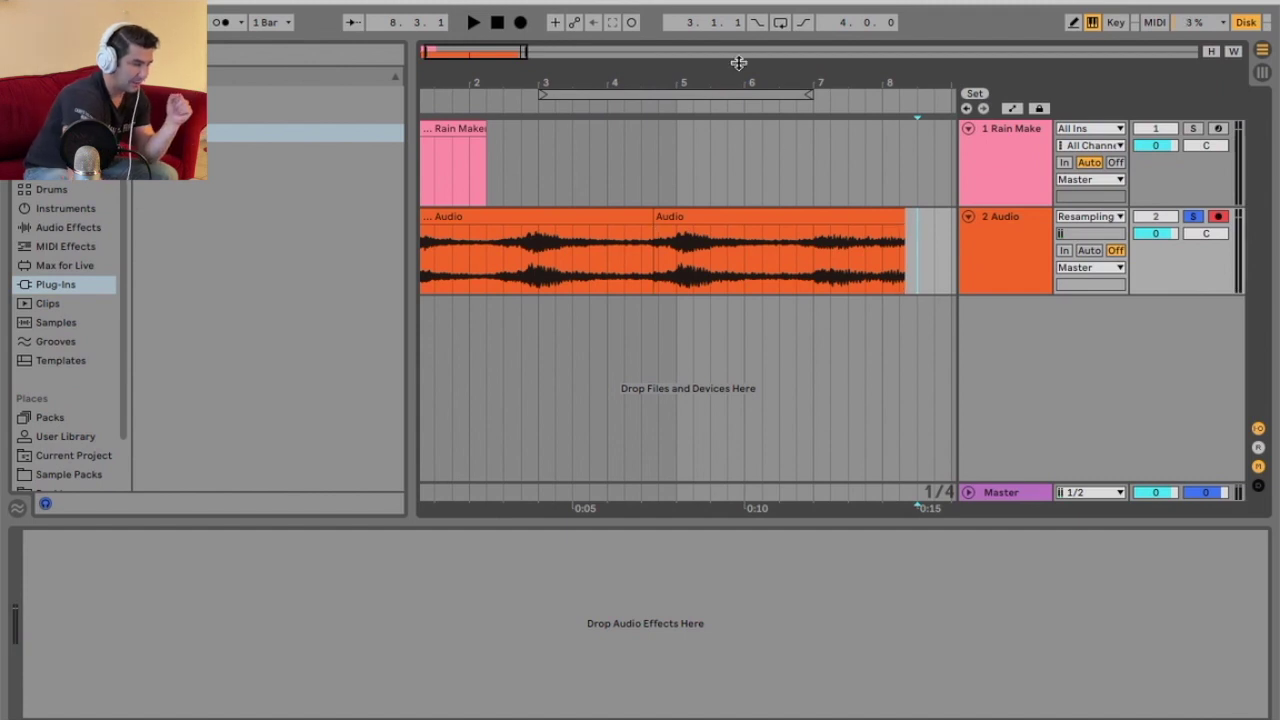
pyautogui.moveTo(699, 80); pyautogui.dragTo(703, 68)
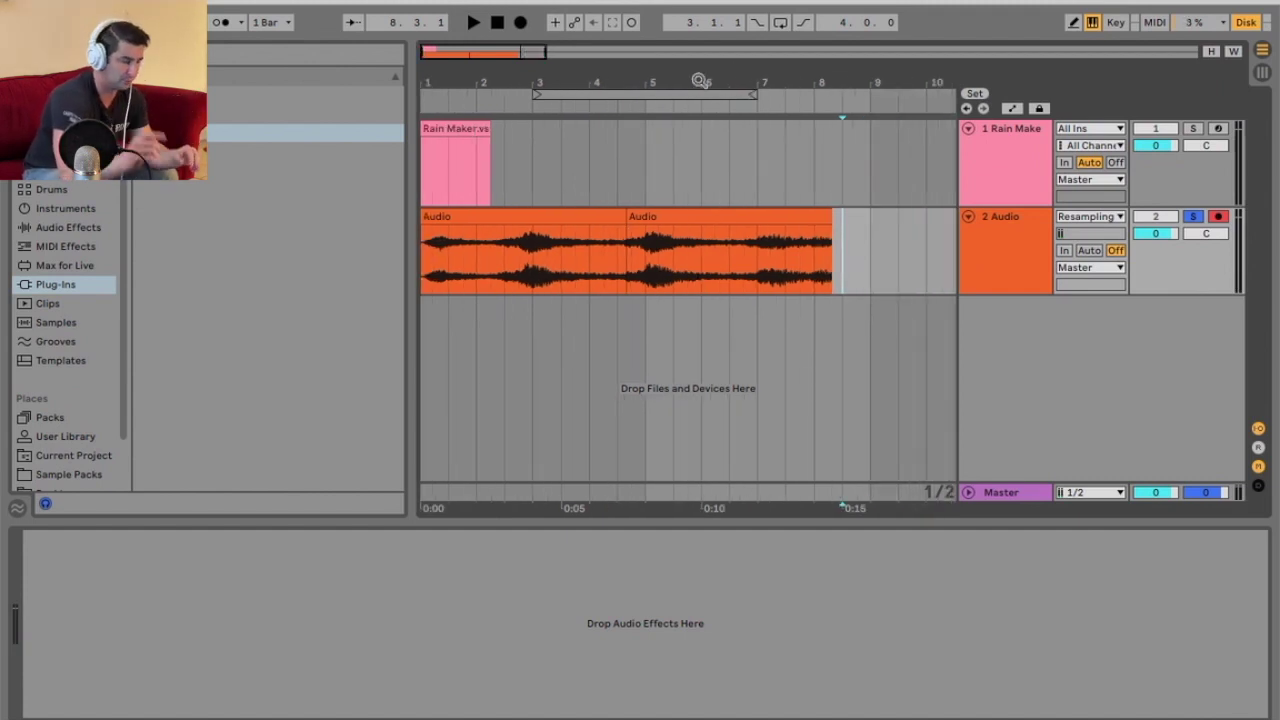
# Switch on the thunder and rain sounds in the Rain Maker window, with the 2 Audio track unsoloed and muted.
pyautogui.click(1020, 143)
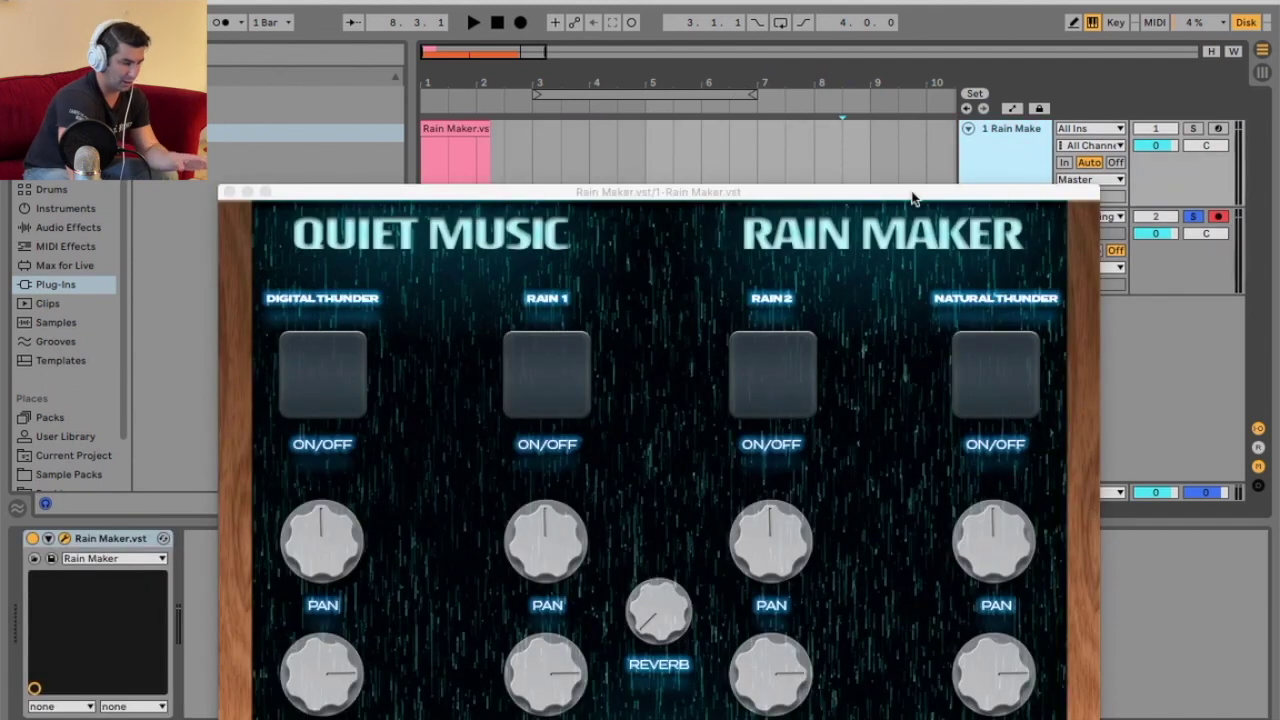
pyautogui.moveTo(912, 198); pyautogui.dragTo(897, 173)
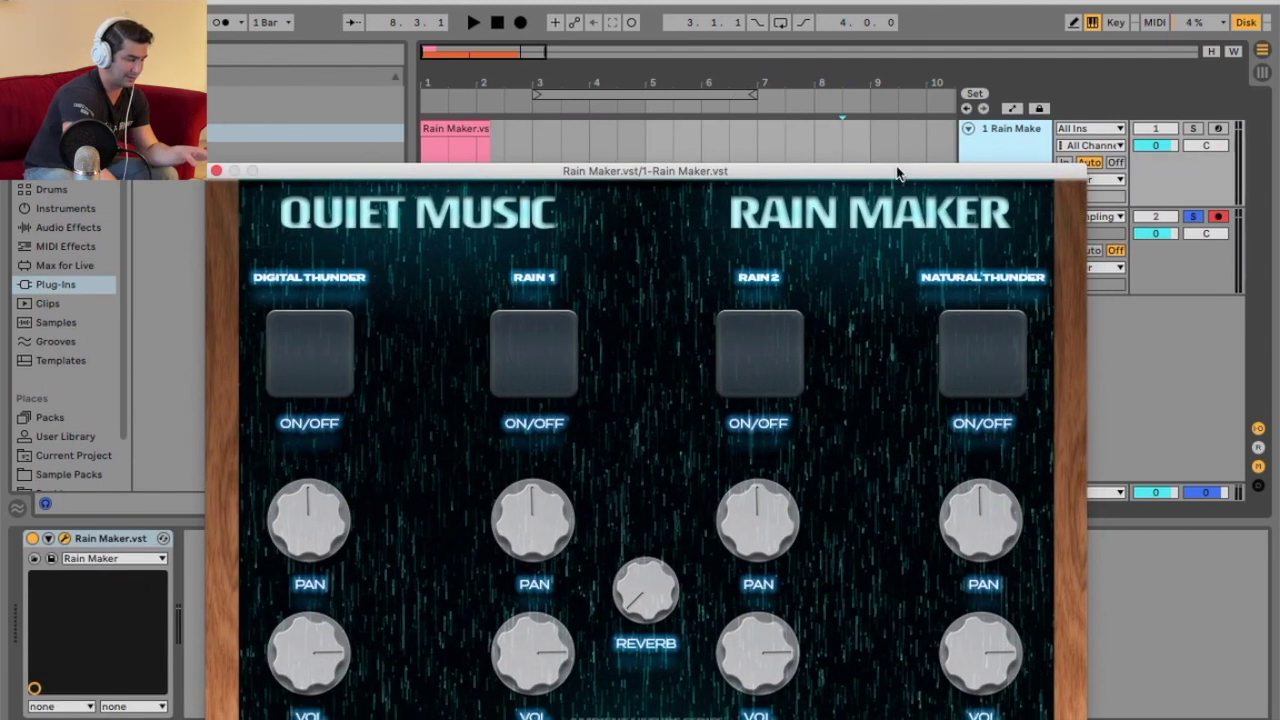
pyautogui.click(336, 374)
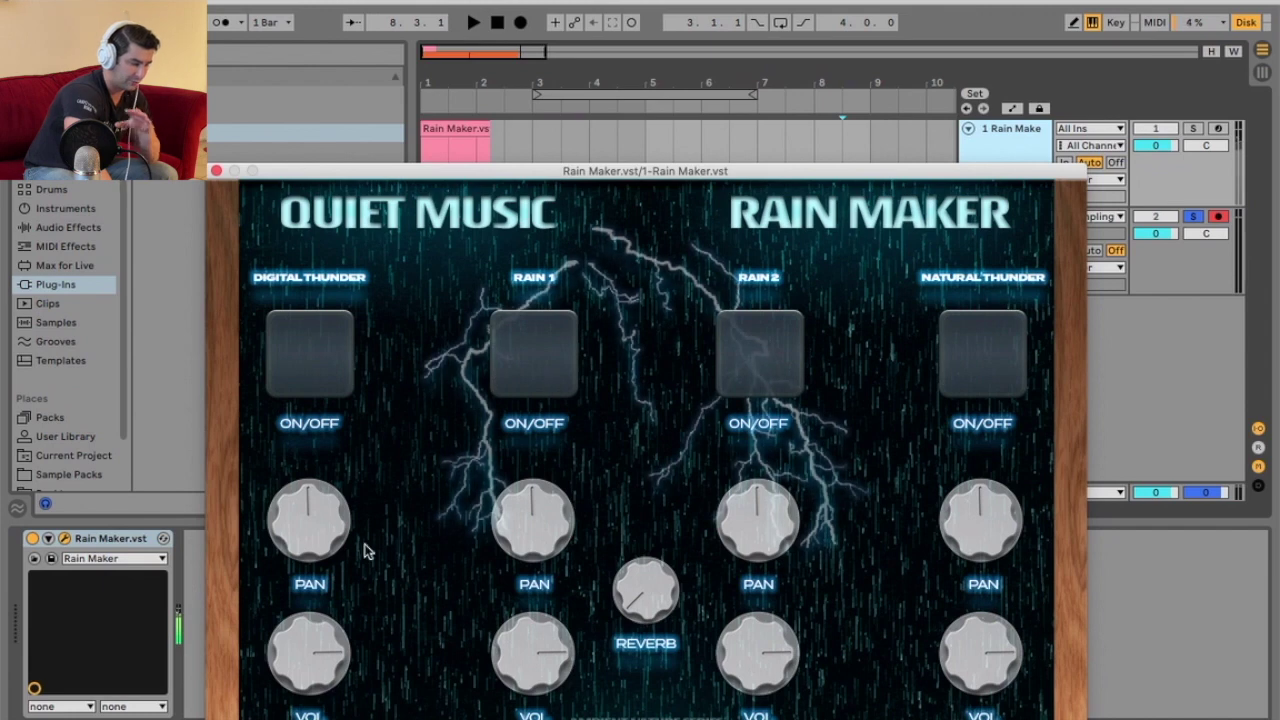
pyautogui.click(1195, 222)
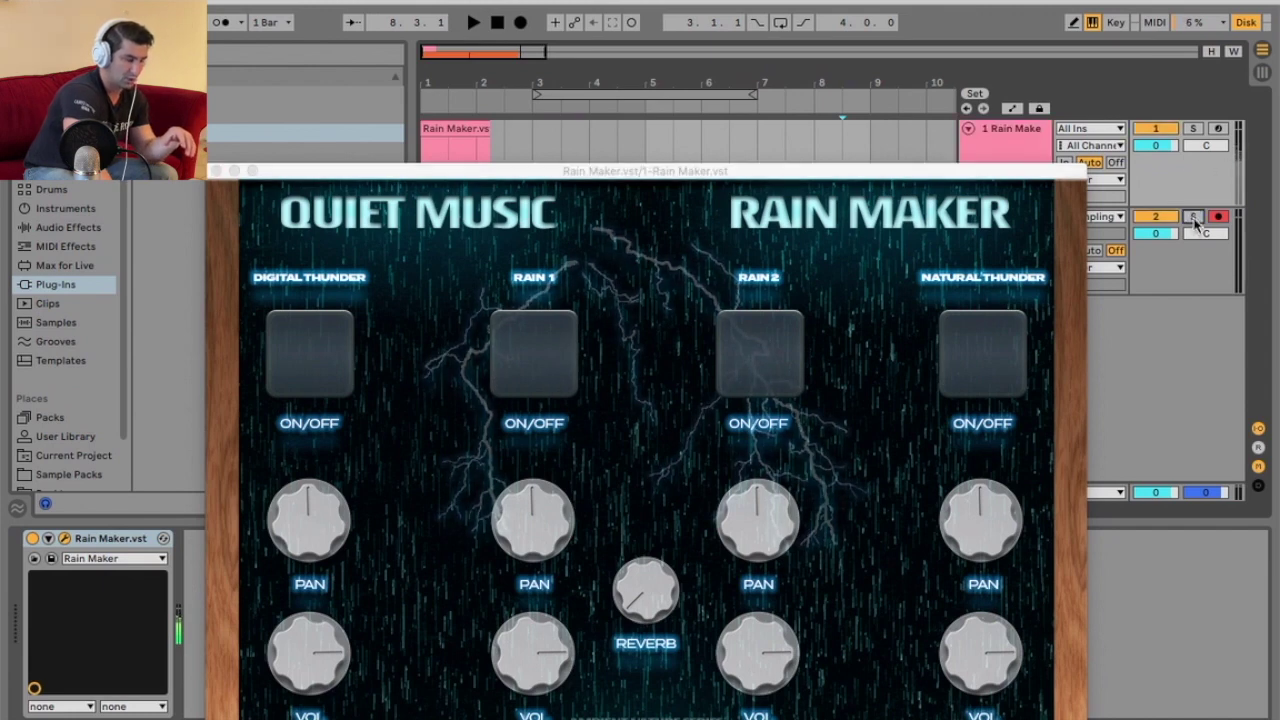
pyautogui.click(534, 346)
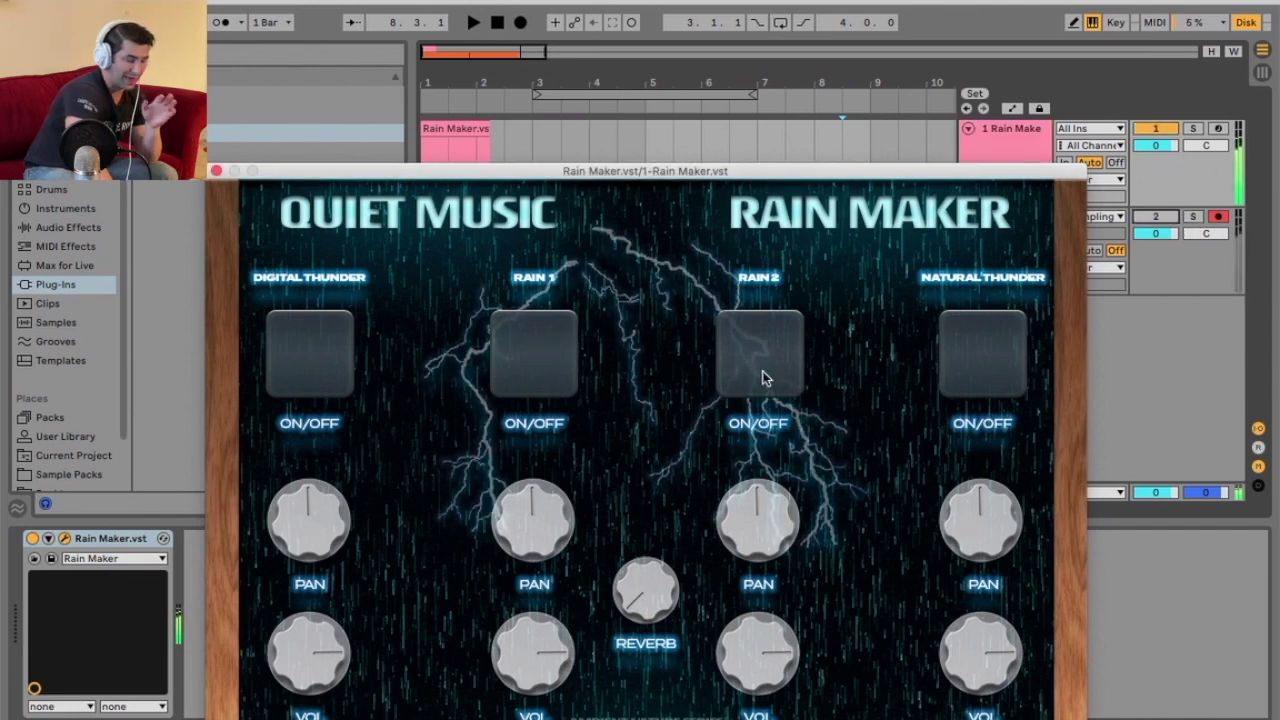
pyautogui.click(988, 354)
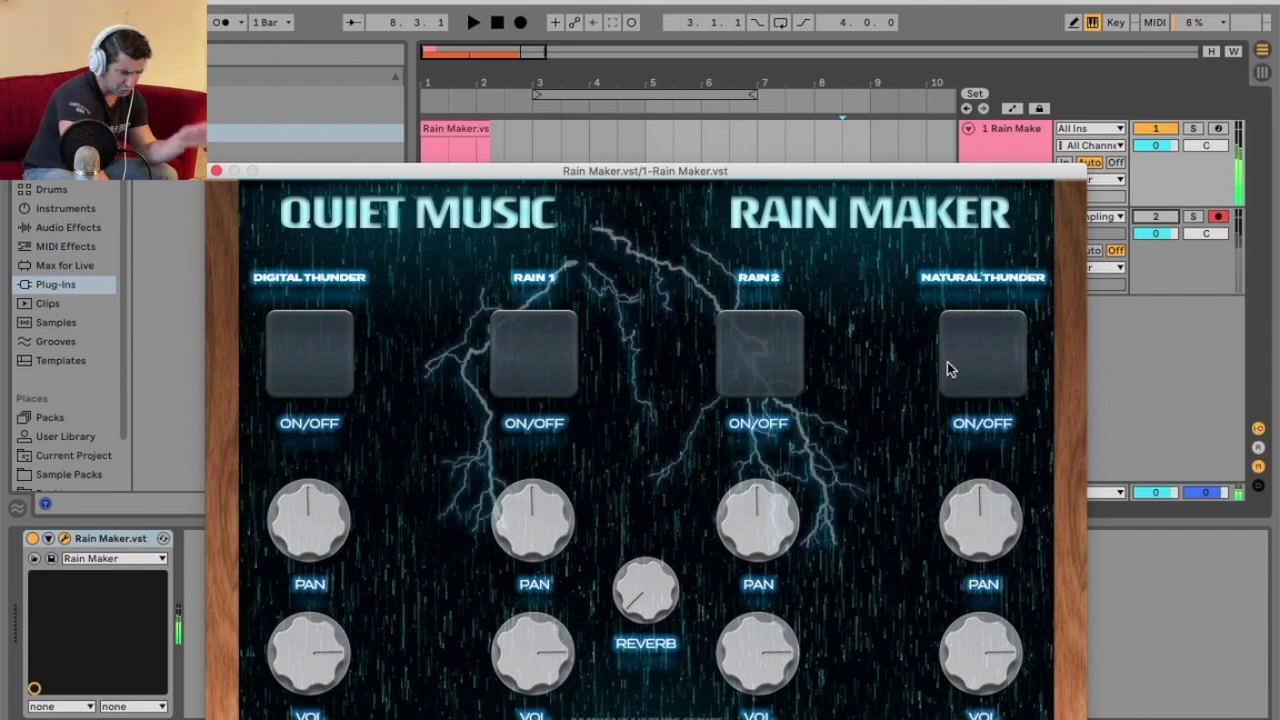
# Pan Natural Thunder and Rain 2 fully right, Rain 1 fully left, and Digital Thunder slightly right.
pyautogui.moveTo(1003, 545); pyautogui.dragTo(998, 400)
pyautogui.moveTo(768, 525); pyautogui.dragTo(770, 432)
pyautogui.moveTo(534, 512); pyautogui.dragTo(538, 712)
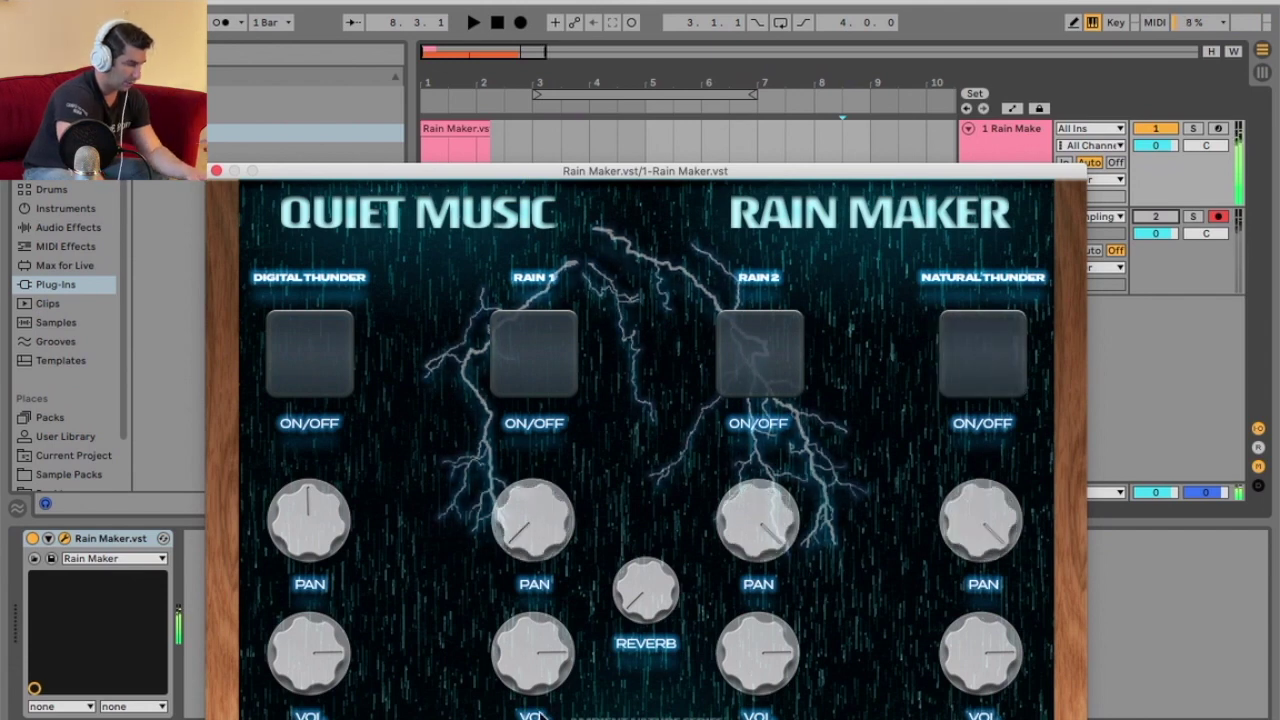
pyautogui.moveTo(309, 520); pyautogui.dragTo(302, 492)
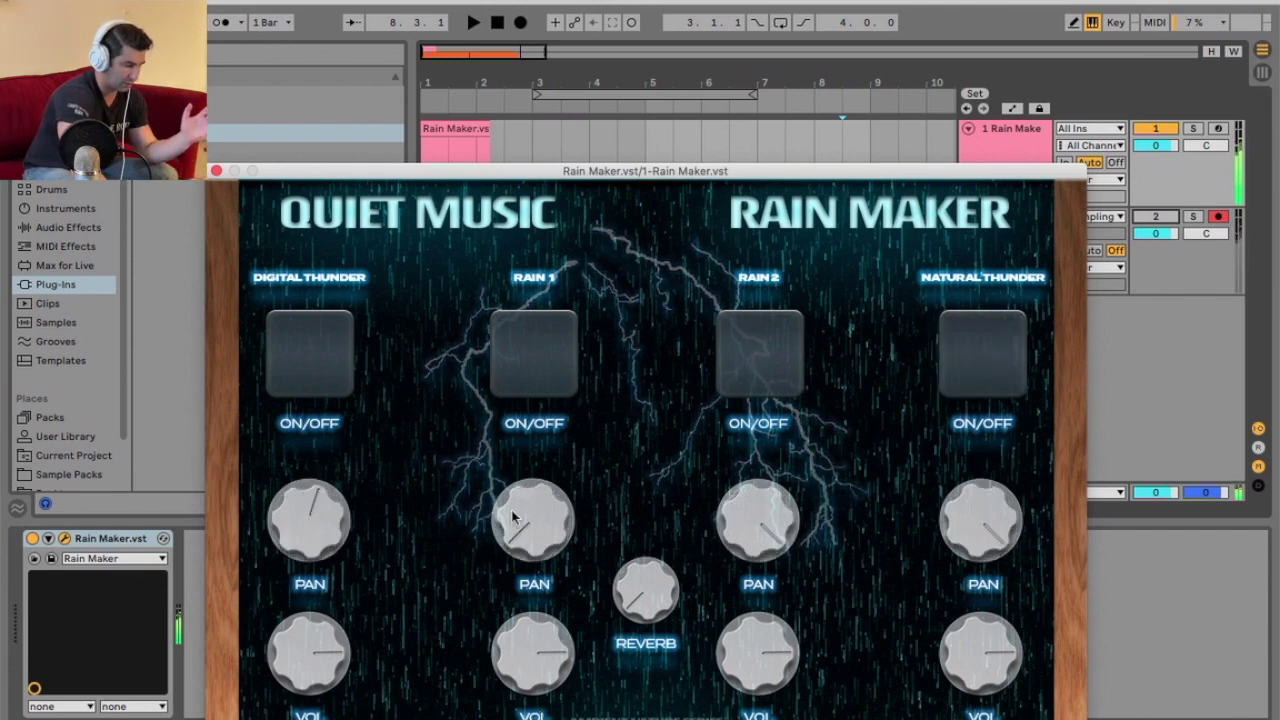
# Set the Rain 1 pan just right of centre and the Rain 2 pan just left of centre, with Reverb at minimum.
pyautogui.moveTo(516, 515); pyautogui.dragTo(535, 386)
pyautogui.moveTo(652, 597); pyautogui.dragTo(656, 672)
pyautogui.moveTo(751, 524); pyautogui.dragTo(729, 644)
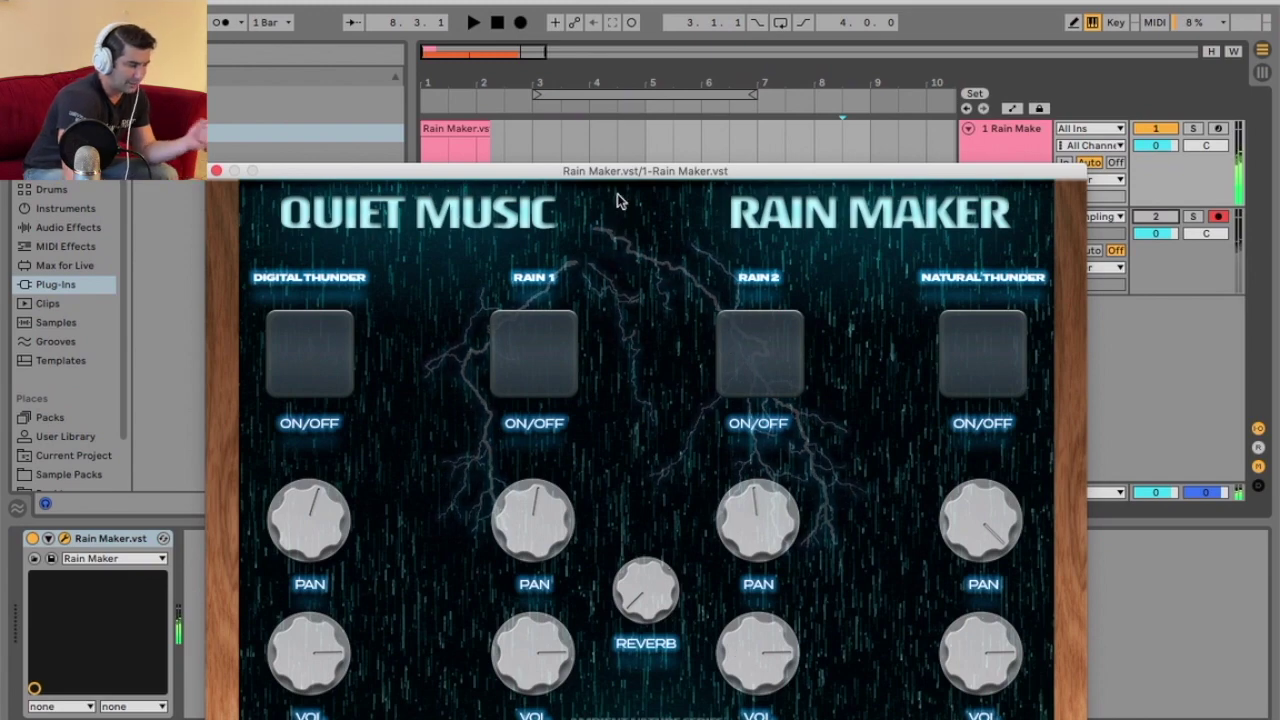
# Move the plugin window clear of the tracks, play the arrangement from 6.3.1, stop it, and reposition the window.
pyautogui.moveTo(602, 171); pyautogui.dragTo(644, 285)
pyautogui.click(720, 142)
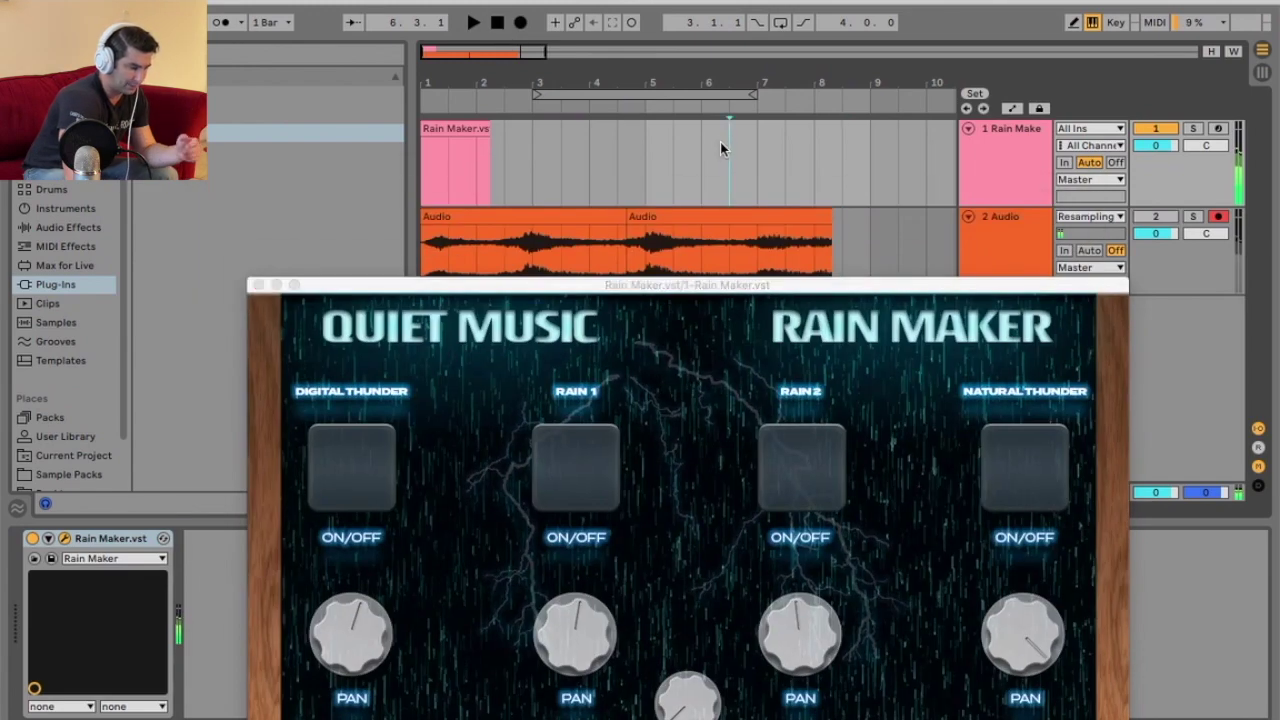
pyautogui.press('space')
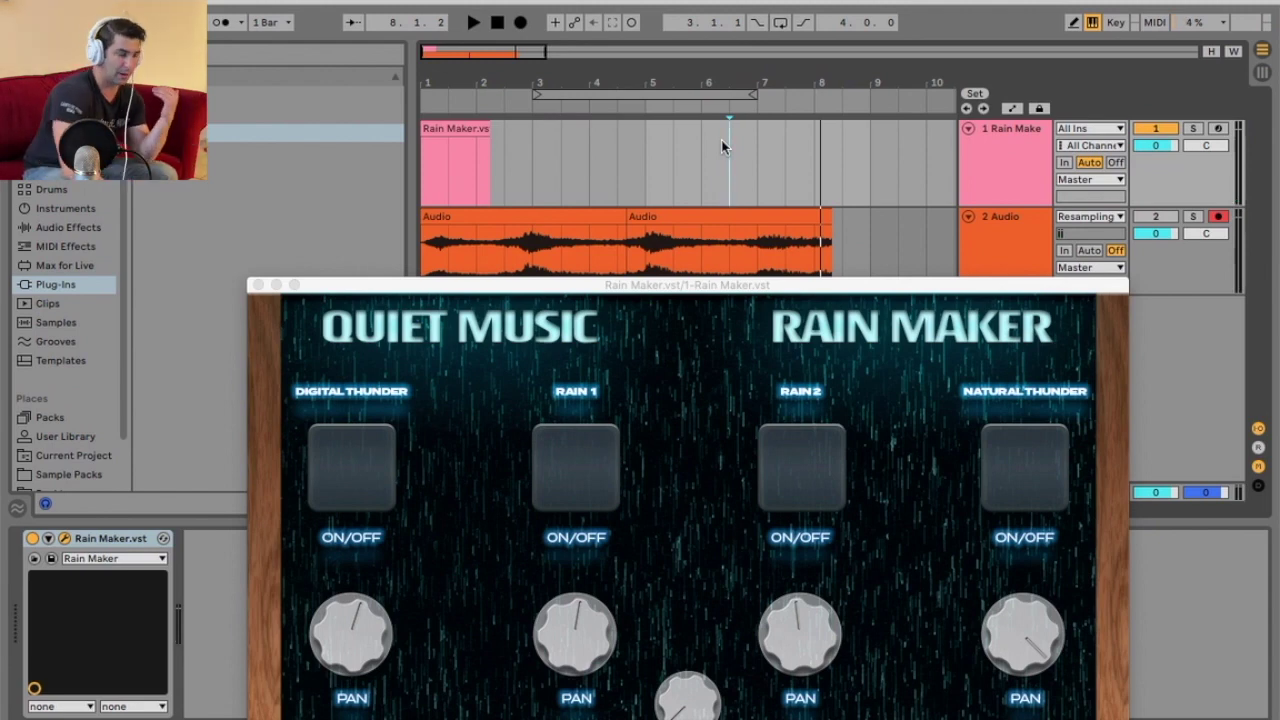
pyautogui.moveTo(751, 284); pyautogui.dragTo(629, 168)
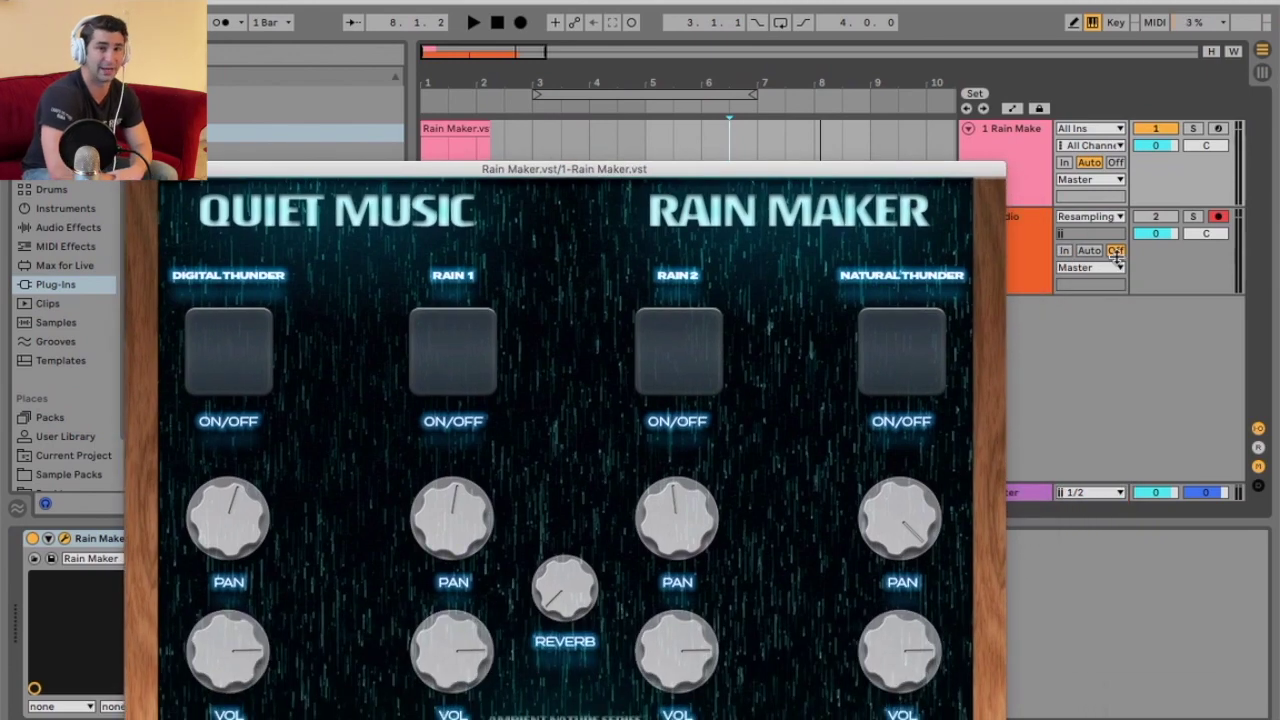